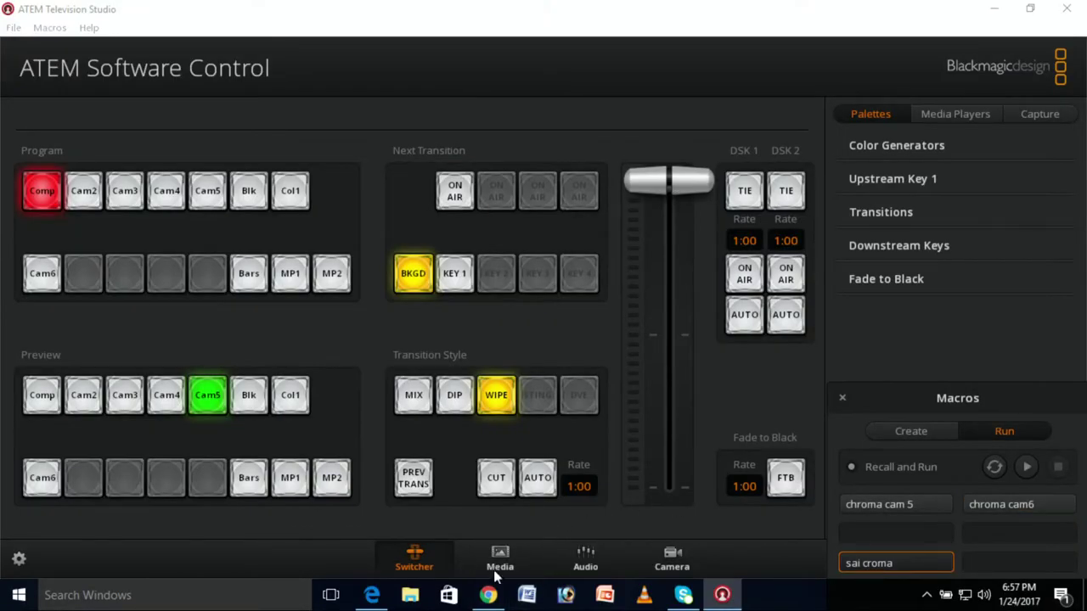
# Open the media pool, move the Macros window aside and expand the Favourites in the local library
pyautogui.click(500, 564)
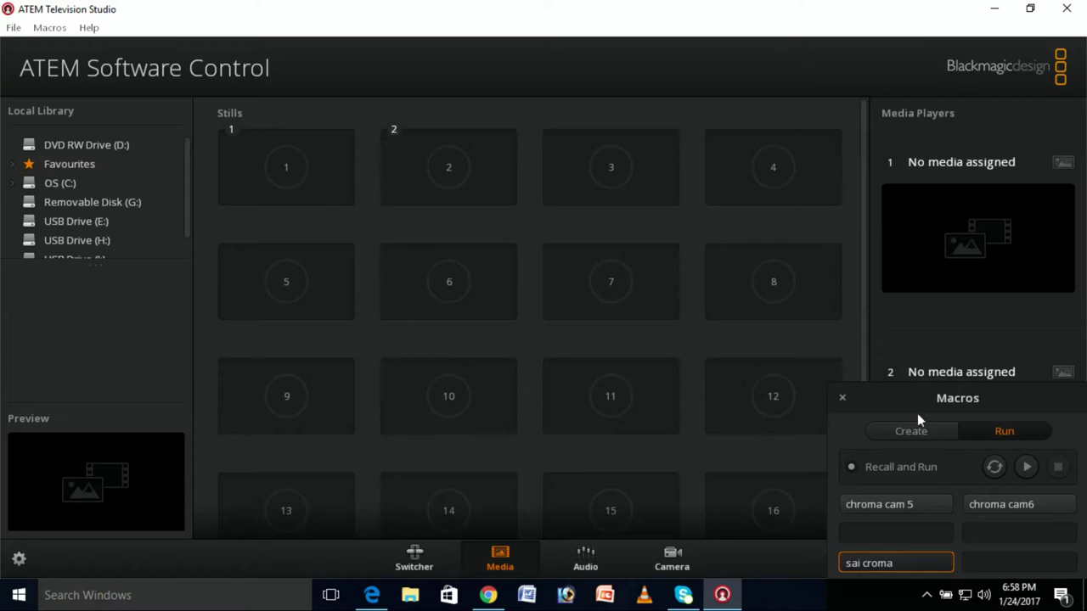
pyautogui.moveTo(900, 390); pyautogui.dragTo(945, 393)
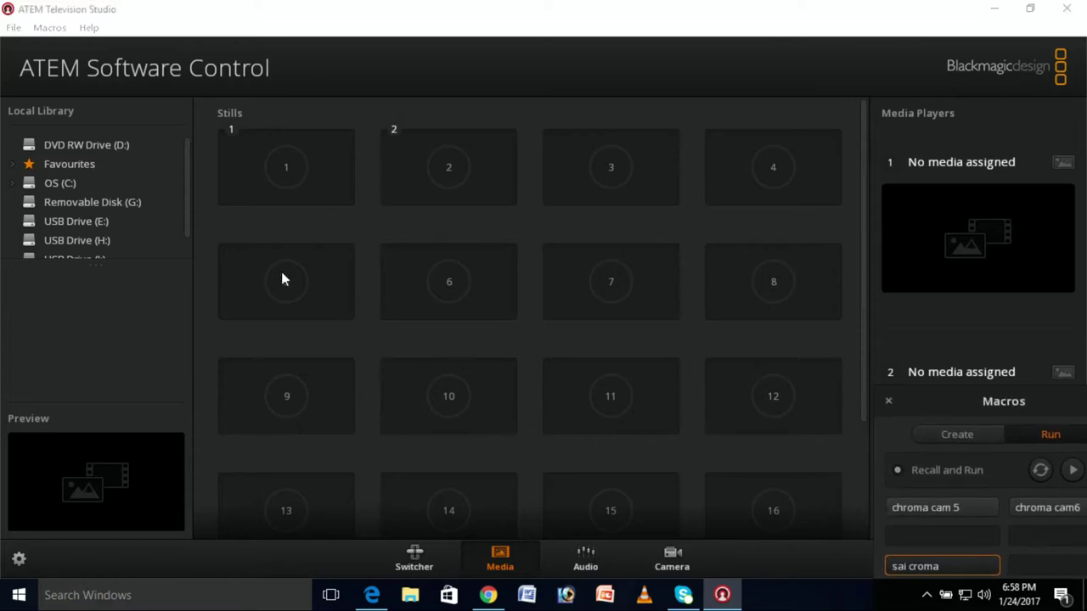
pyautogui.click(12, 165)
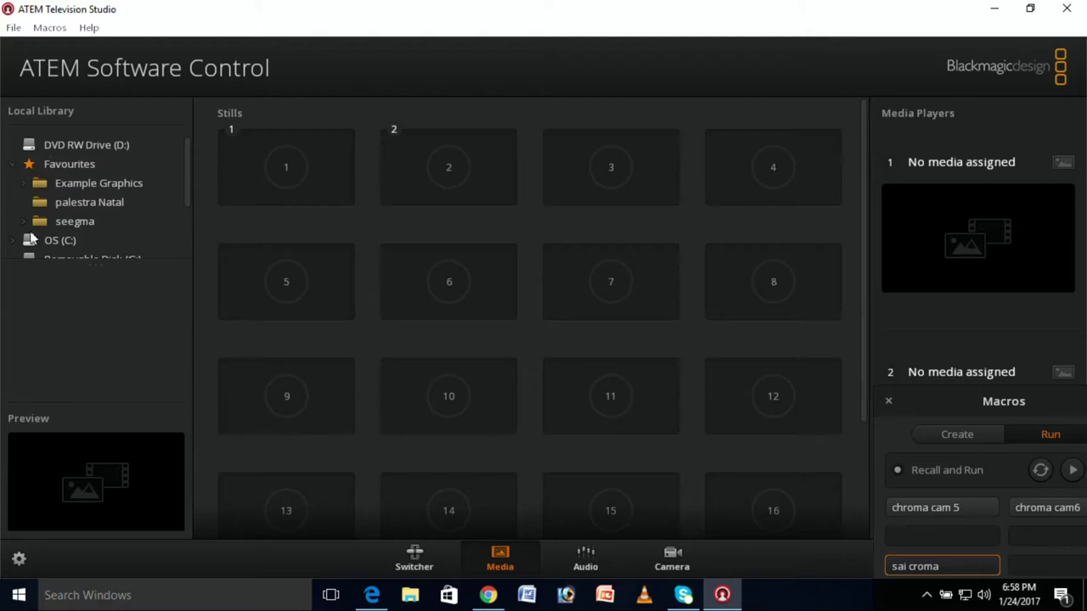
pyautogui.moveTo(186, 160); pyautogui.dragTo(186, 189)
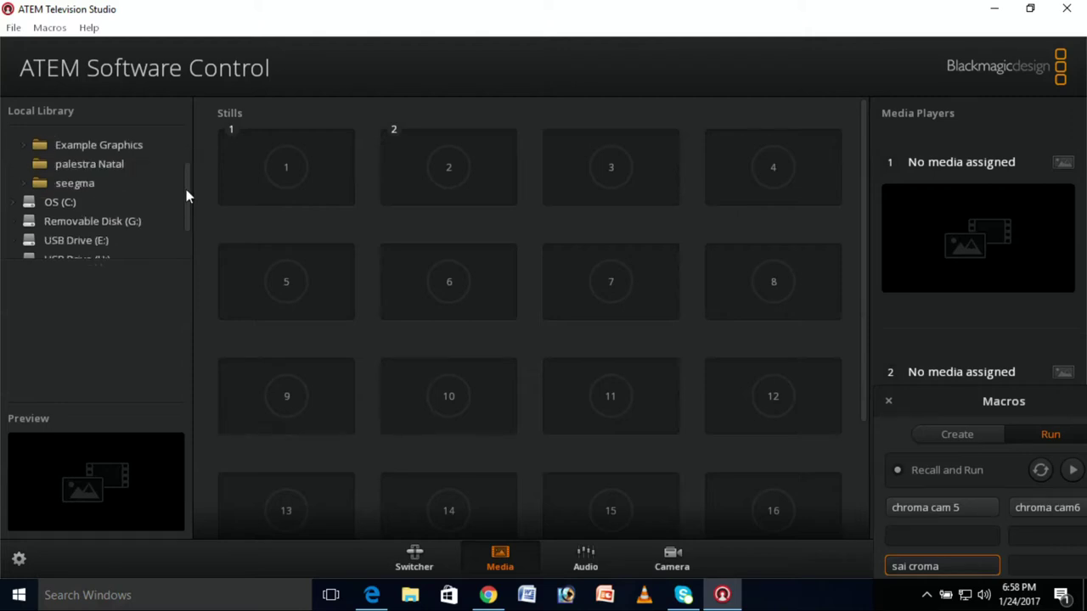
# Expand the OS (C:) drive, look through its folders and return to the palestra Natal folder under Favourites
pyautogui.click(62, 201)
pyautogui.click(13, 202)
pyautogui.moveTo(185, 174); pyautogui.dragTo(186, 197)
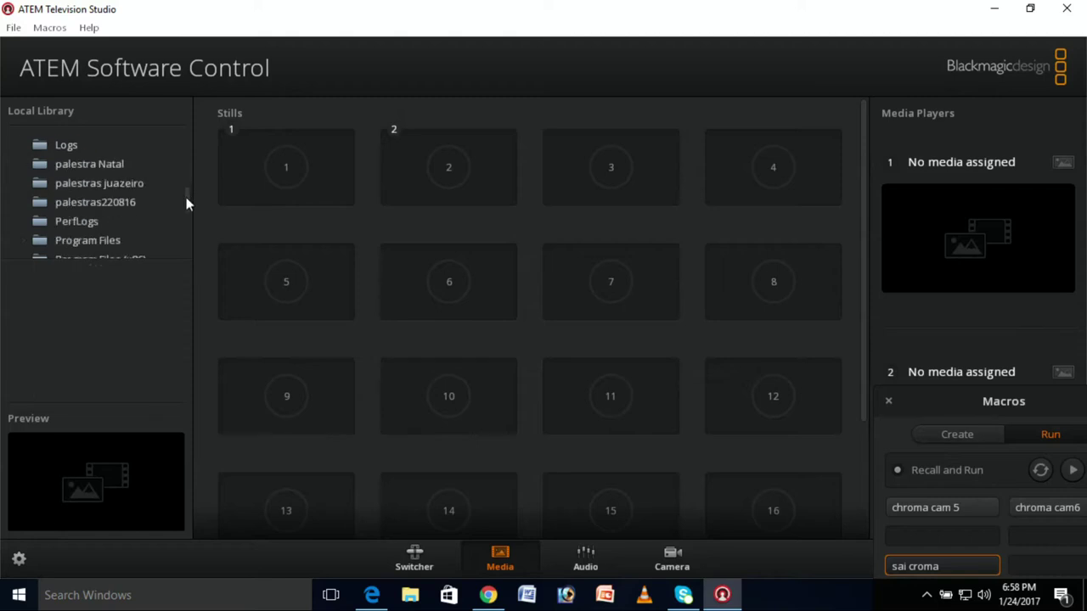
pyautogui.scroll(1, 174, 204)
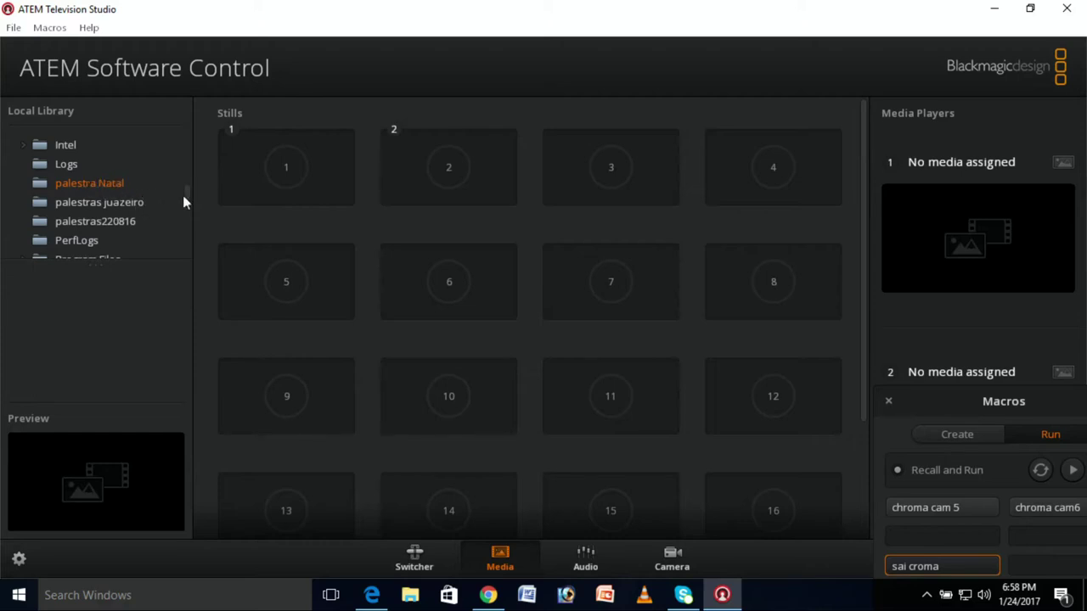
pyautogui.moveTo(189, 183); pyautogui.dragTo(206, 135)
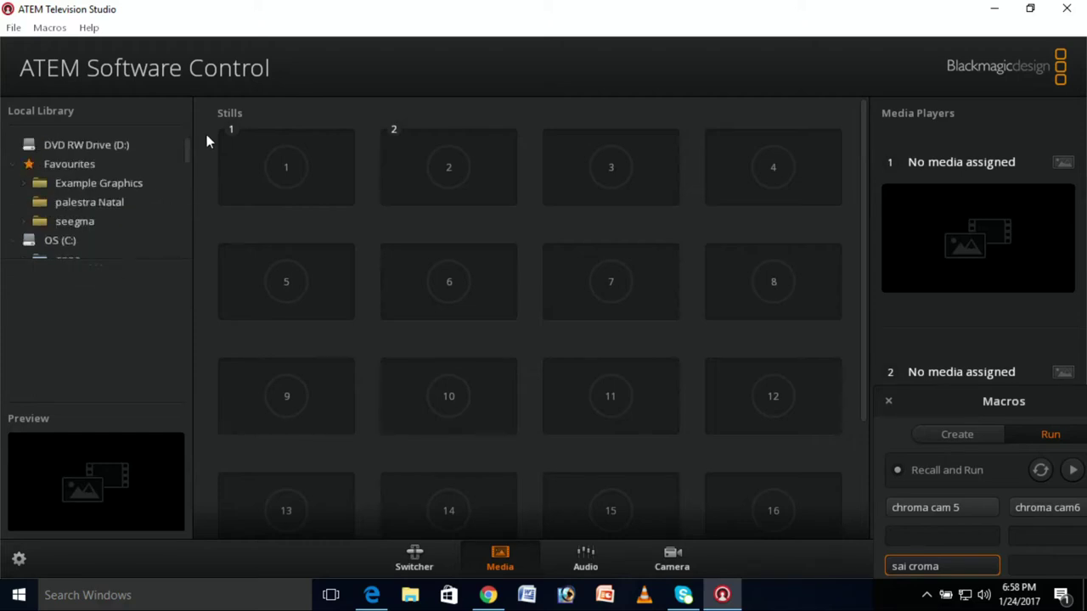
pyautogui.click(48, 205)
# Look over the stills loaded in the media pool slots and the media player assignments
pyautogui.moveTo(860, 191); pyautogui.dragTo(858, 168)
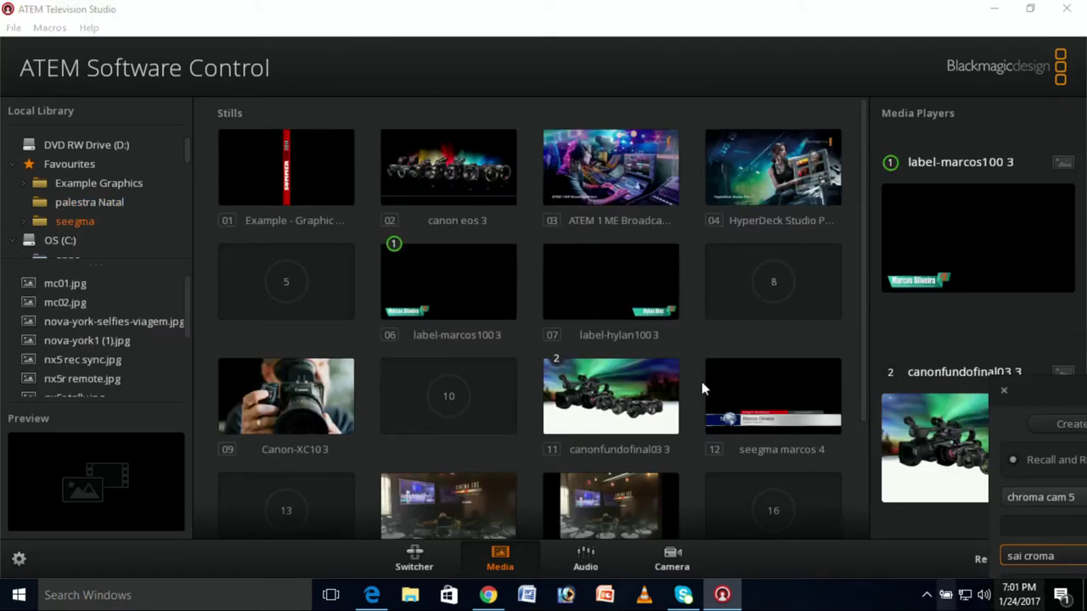
pyautogui.scroll(-3, 716, 342)
pyautogui.scroll(3, 709, 346)
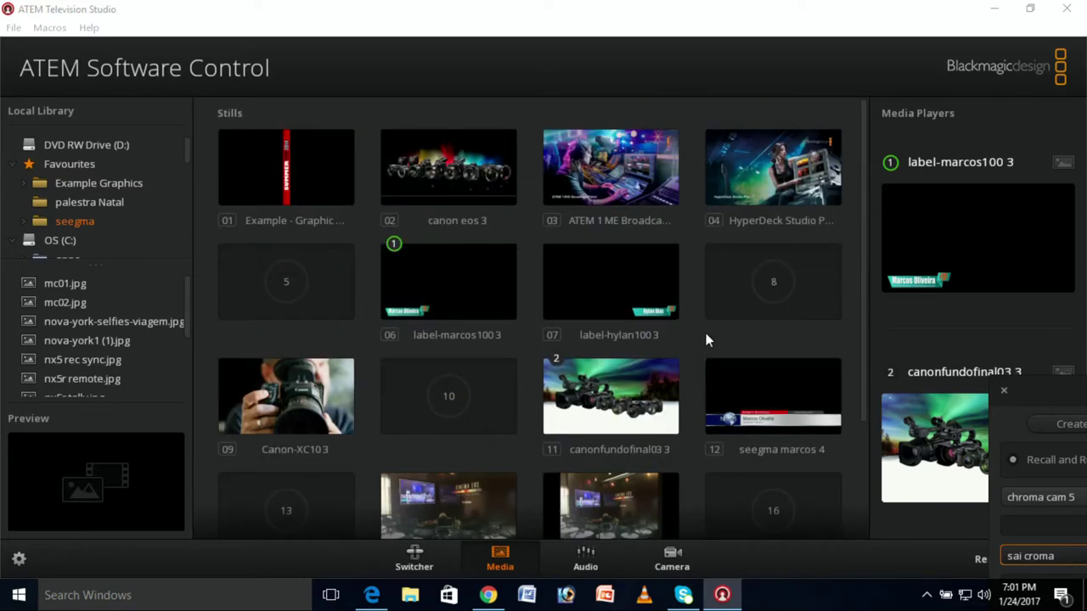
pyautogui.moveTo(505, 136)
pyautogui.moveTo(760, 431)
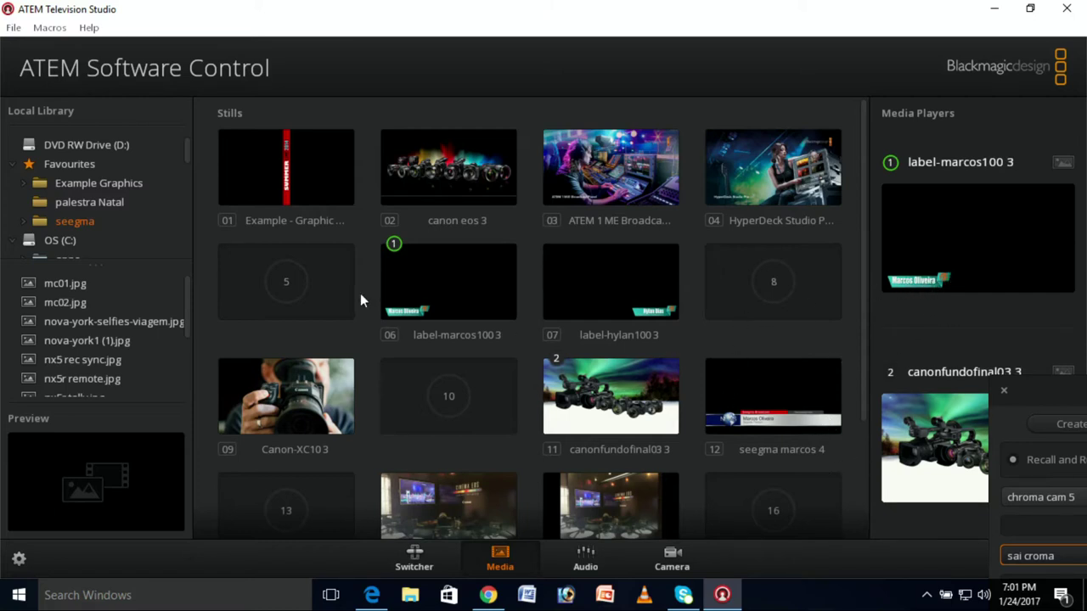
# Assign the Example - Graphic Wipe still from slot 1 to Media Player 2 and move the Macros window off its preview
pyautogui.moveTo(293, 180); pyautogui.dragTo(917, 446)
pyautogui.moveTo(1034, 384); pyautogui.dragTo(806, 511)
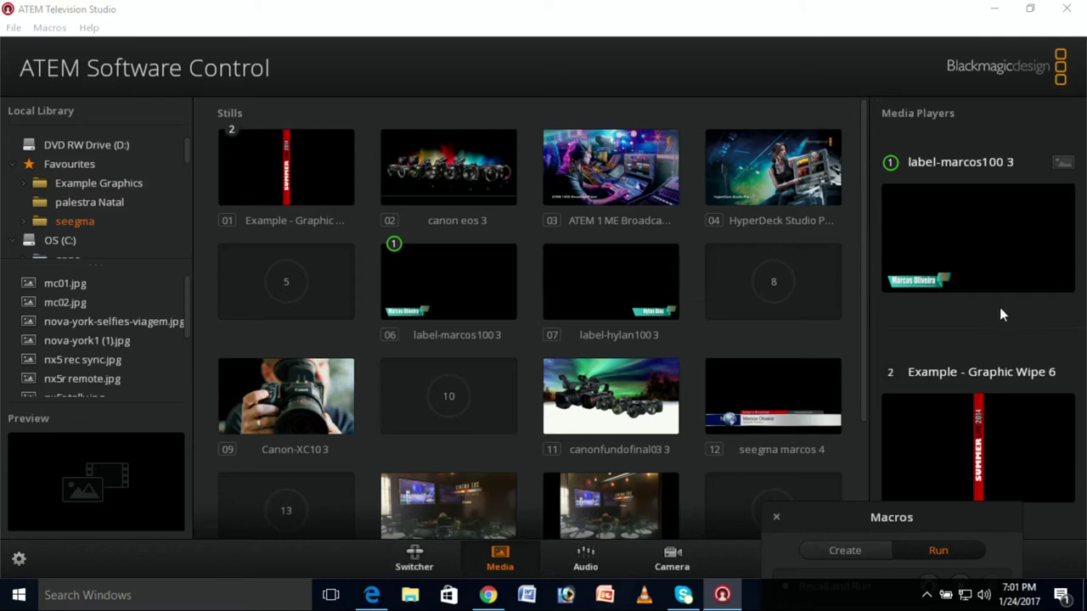
# Compare the DSK 1 and DSK 2 controls in the switcher with the stills assigned to the media players
pyautogui.click(413, 556)
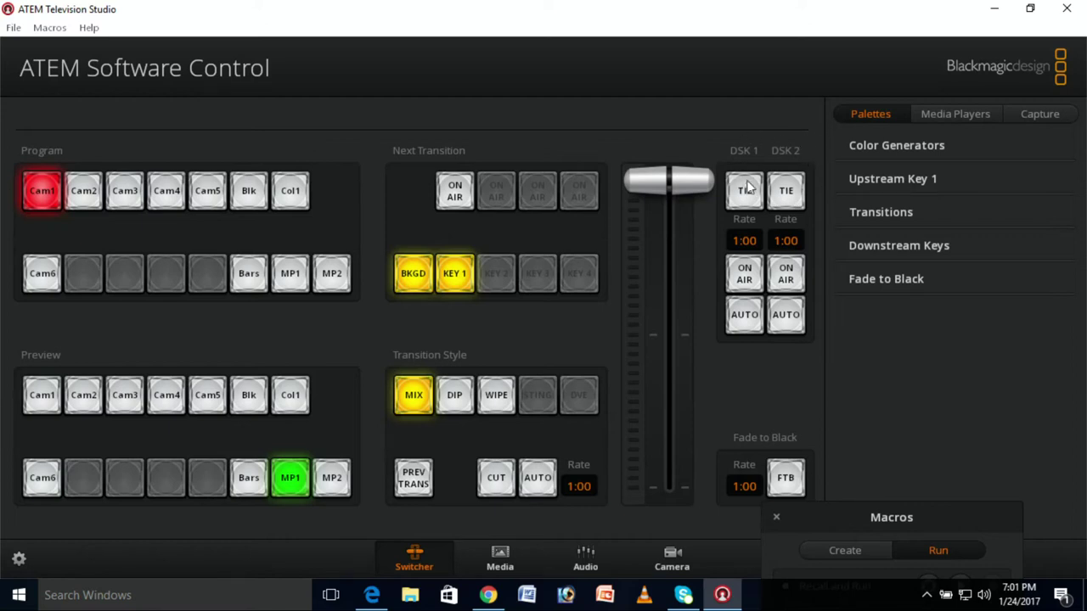
pyautogui.click(502, 550)
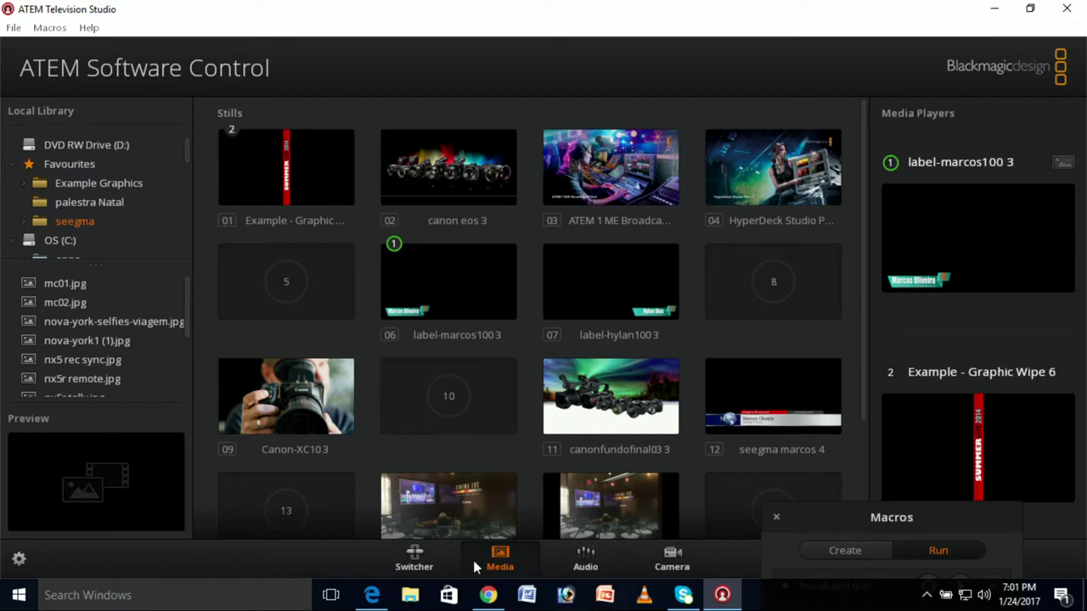
pyautogui.click(415, 558)
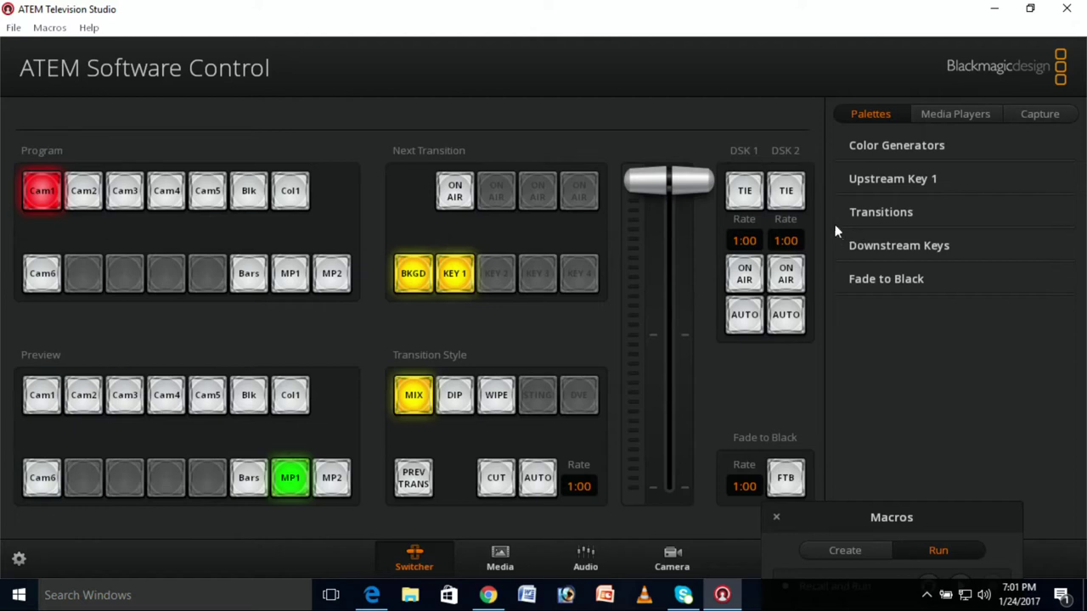
# Examine the fill and key sources of downstream Key 1 and Key 2, then recheck the two media players
pyautogui.click(911, 249)
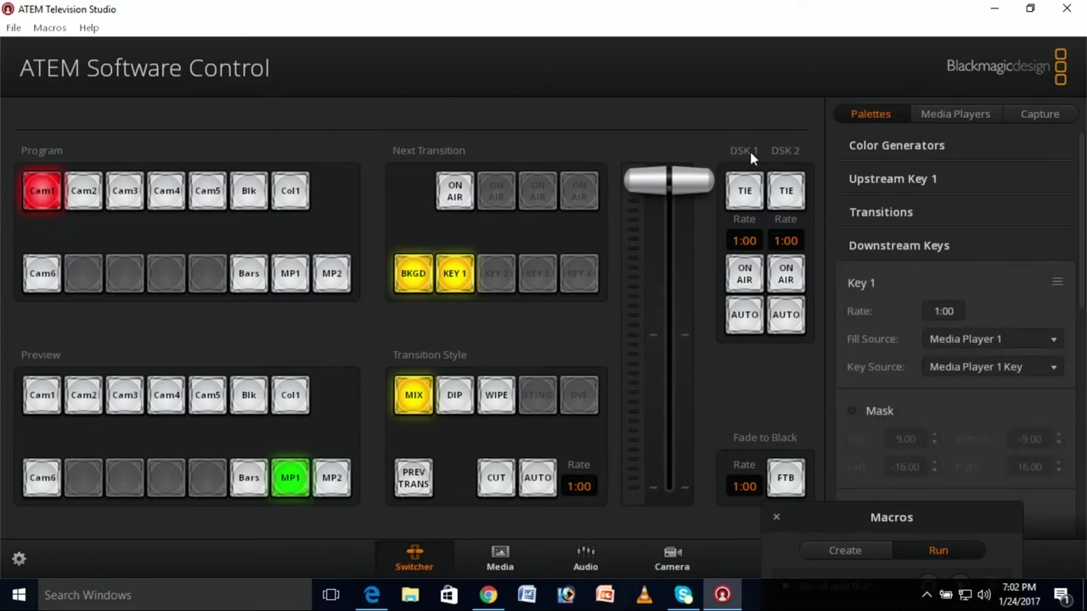
pyautogui.scroll(-5, 989, 387)
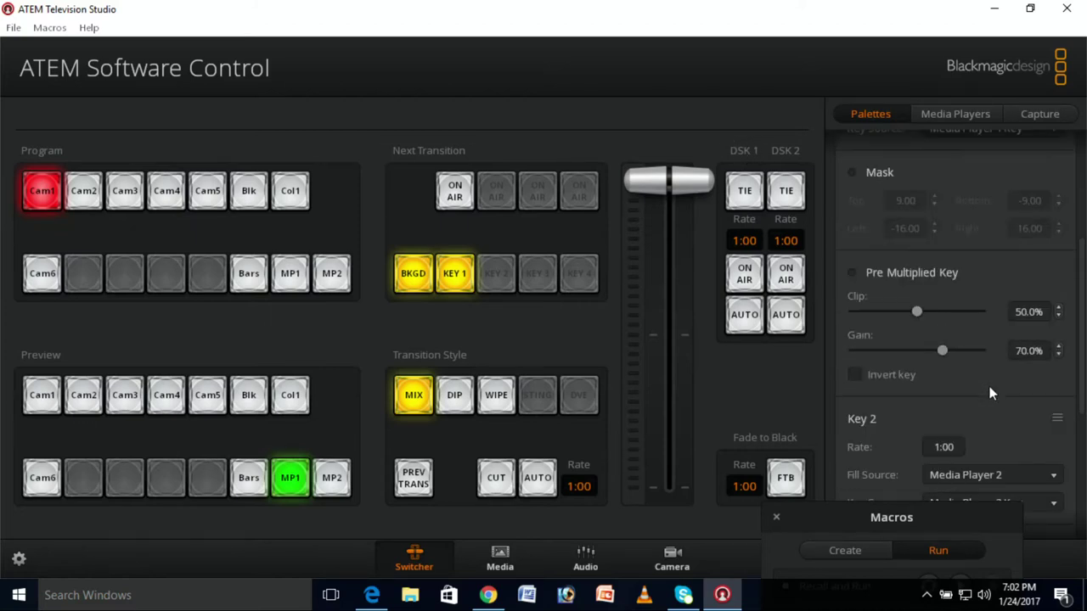
pyautogui.scroll(-1, 895, 376)
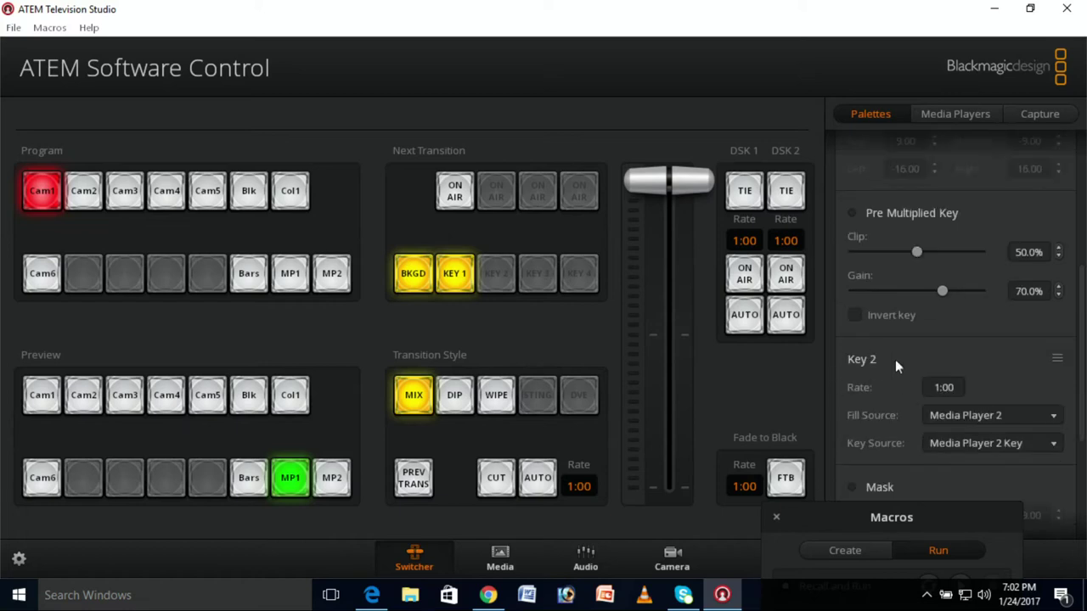
pyautogui.scroll(4, 977, 397)
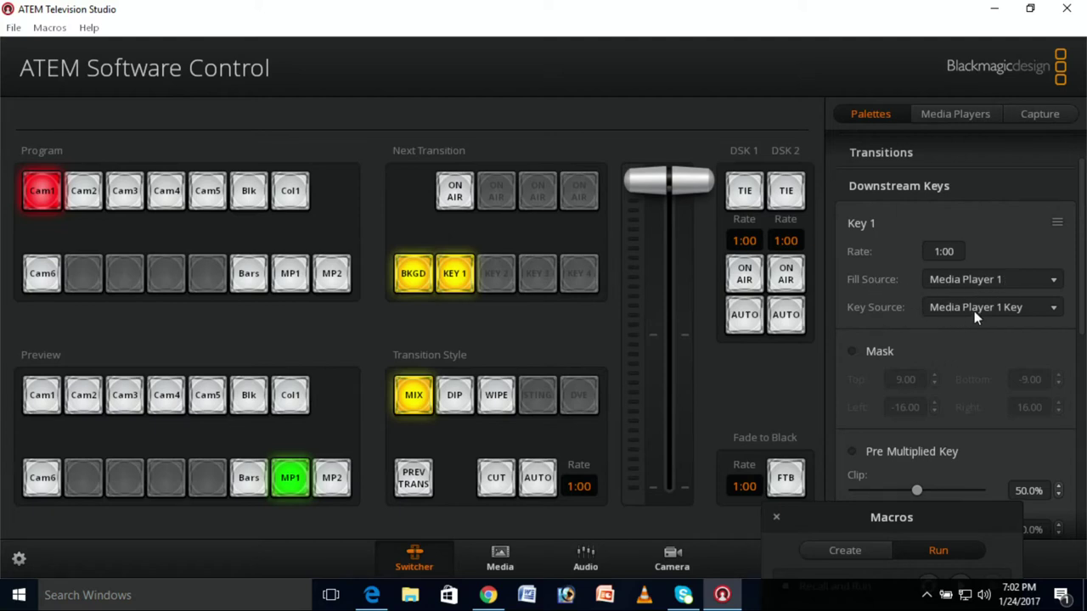
pyautogui.scroll(-4, 1028, 318)
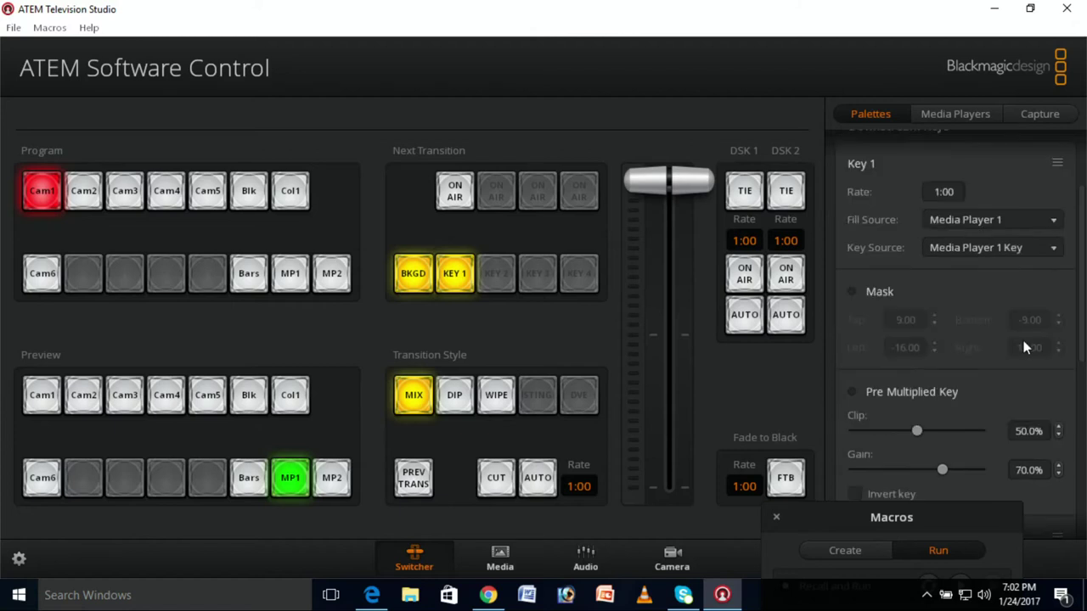
pyautogui.scroll(-1, 1007, 333)
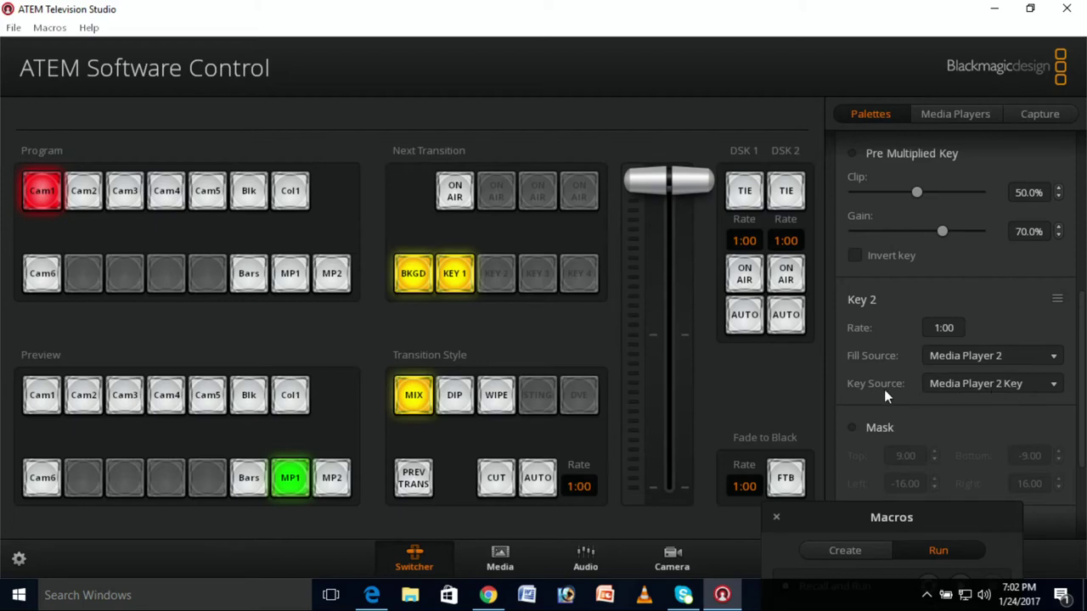
pyautogui.scroll(-1, 884, 390)
pyautogui.scroll(6, 883, 388)
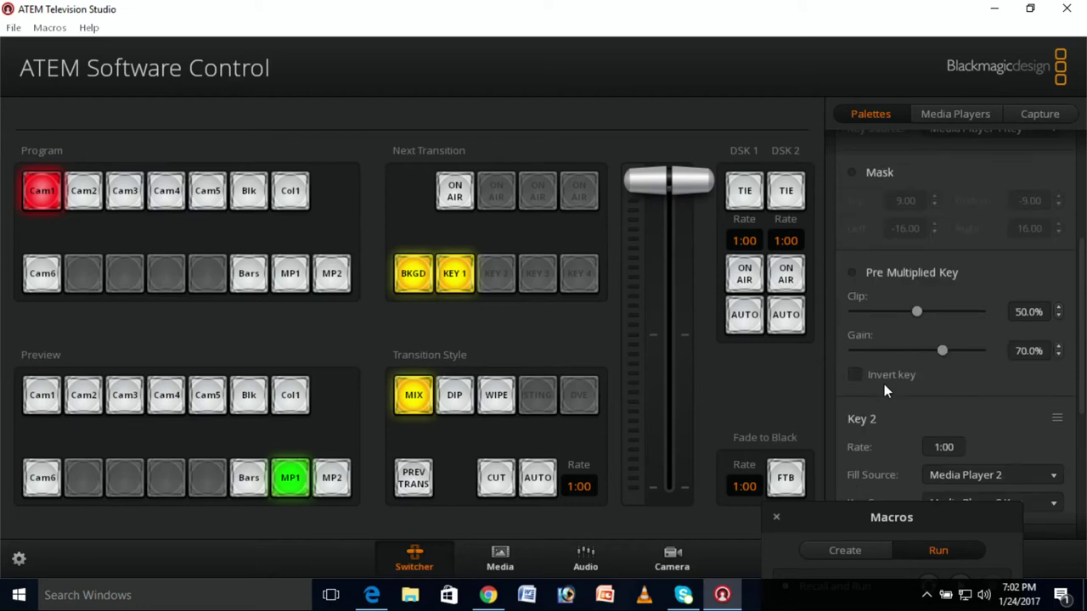
pyautogui.click(871, 184)
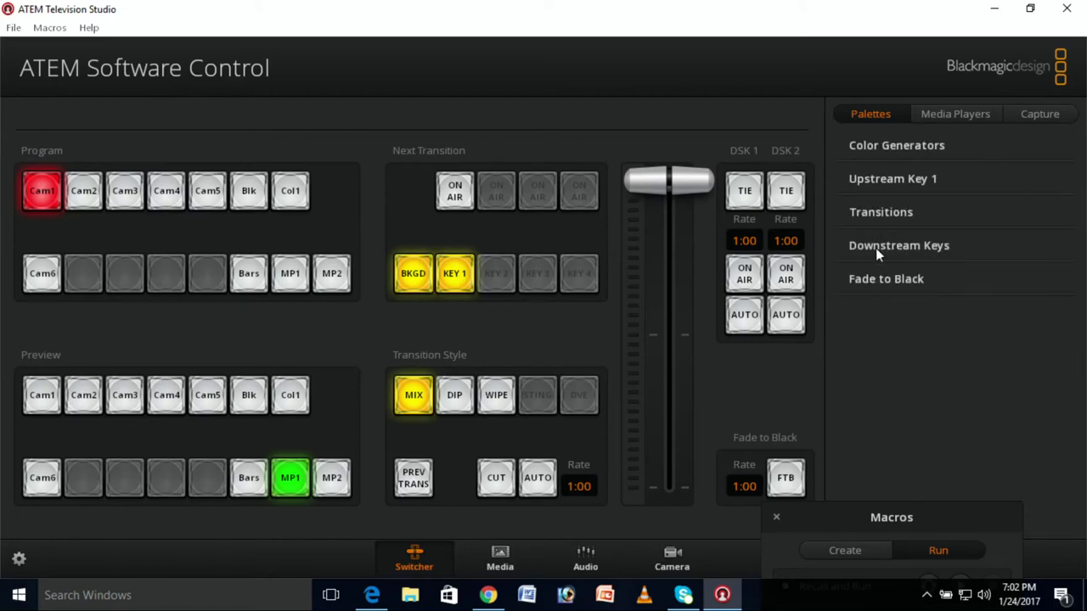
pyautogui.click(501, 559)
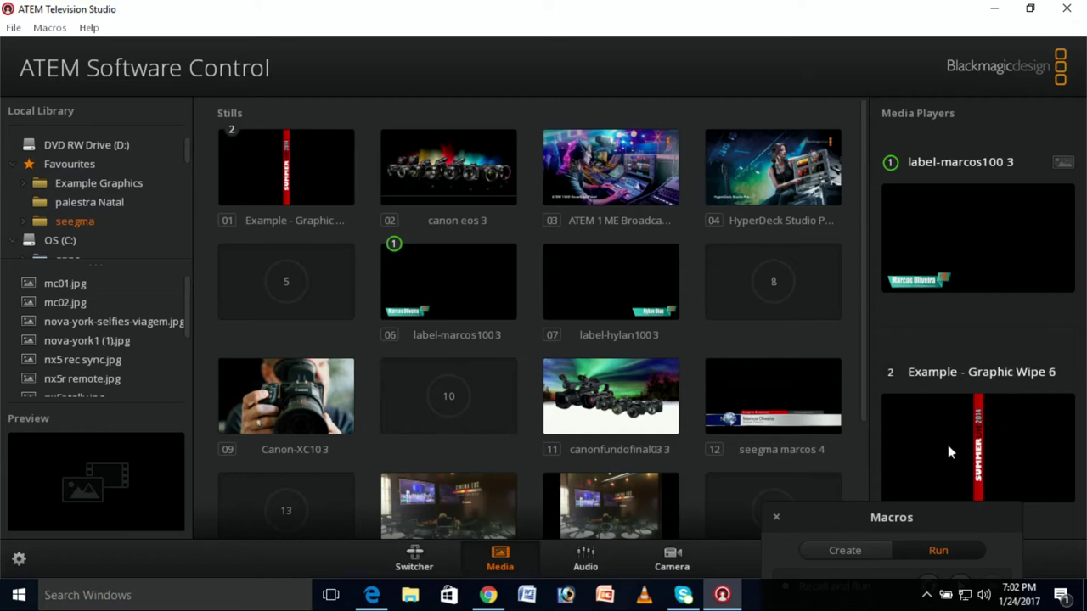
pyautogui.click(416, 558)
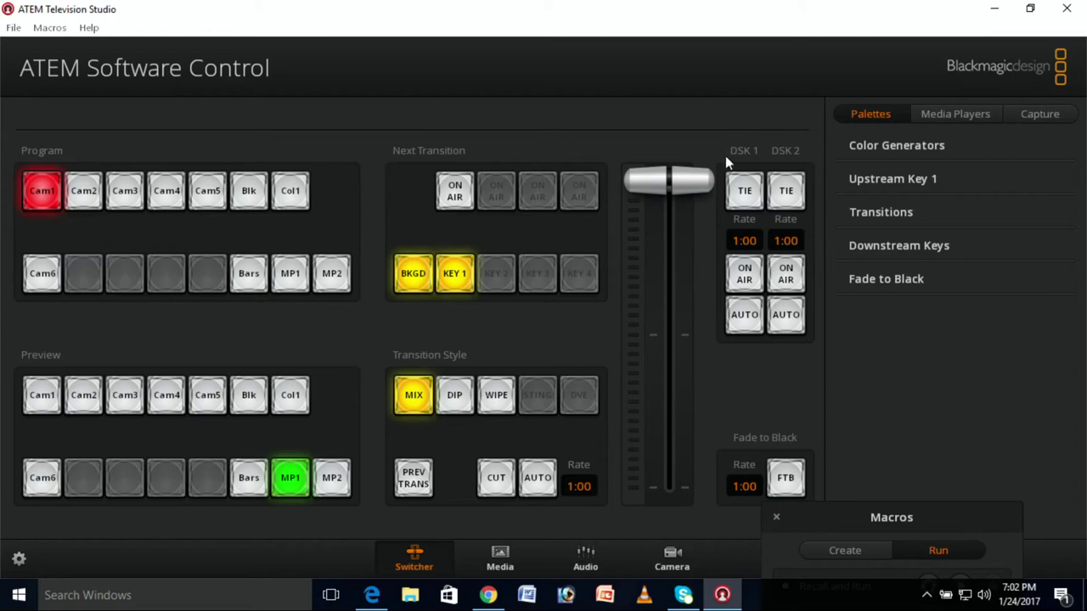
# Cut DSK 1 on and off air repeatedly to demonstrate the lower-third label, leaving it on air
pyautogui.click(748, 277)
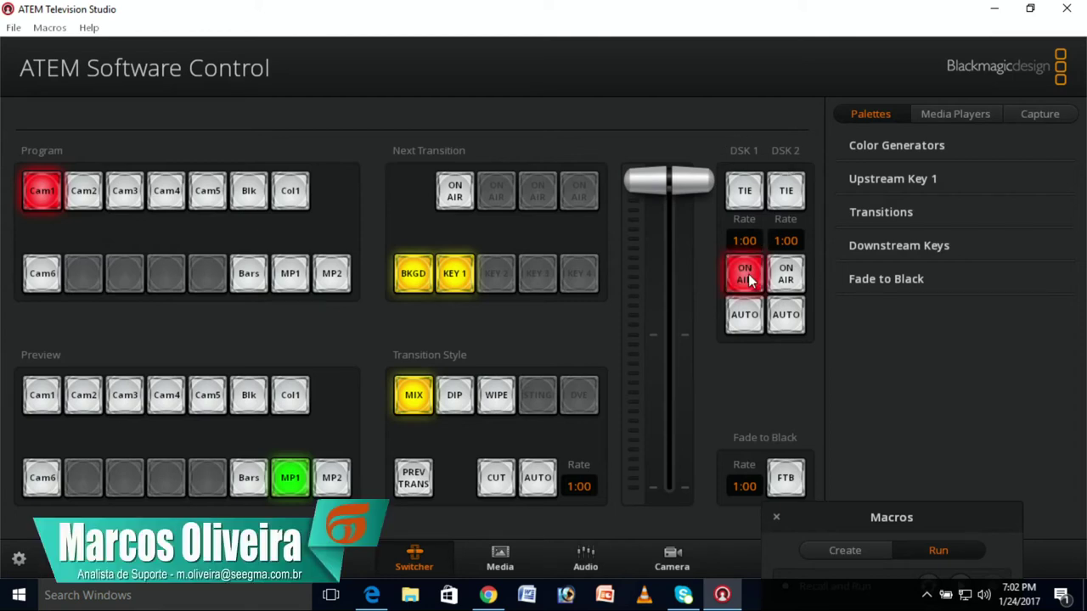
pyautogui.click(746, 275)
pyautogui.click(746, 275)
pyautogui.click(747, 275)
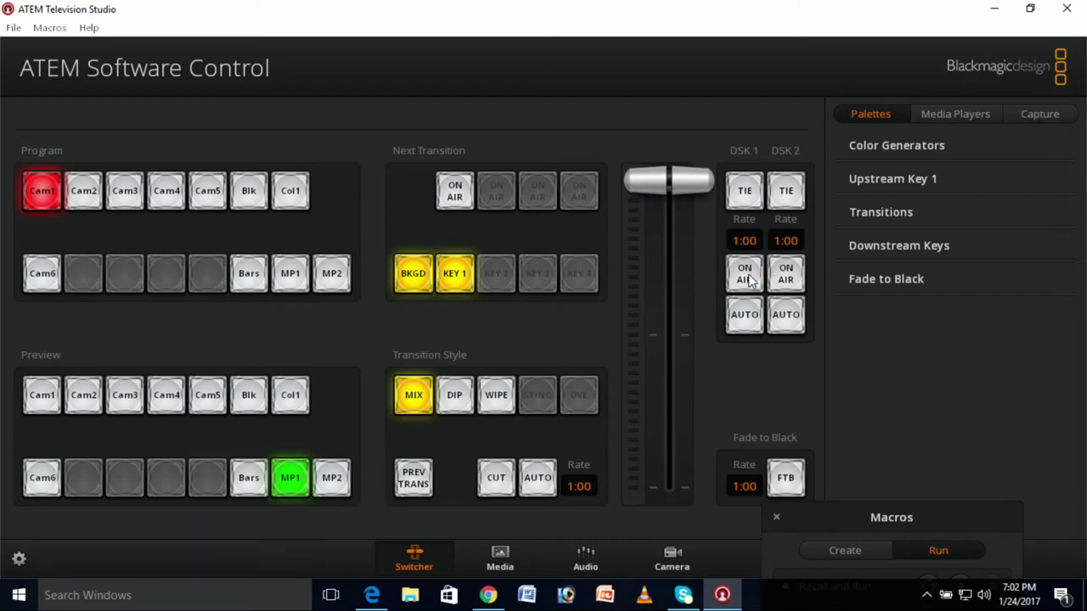
pyautogui.click(746, 275)
pyautogui.click(747, 275)
pyautogui.click(746, 275)
pyautogui.click(746, 275)
pyautogui.click(747, 275)
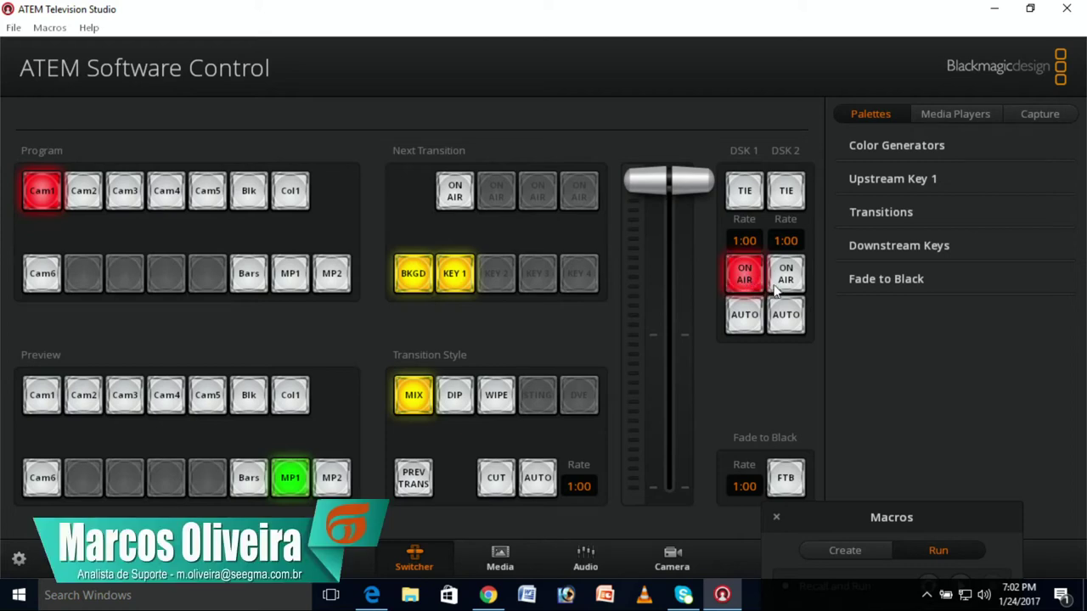
# Toggle DSK 2 and DSK 1 on and off air independently, ending with both keys off air
pyautogui.click(785, 274)
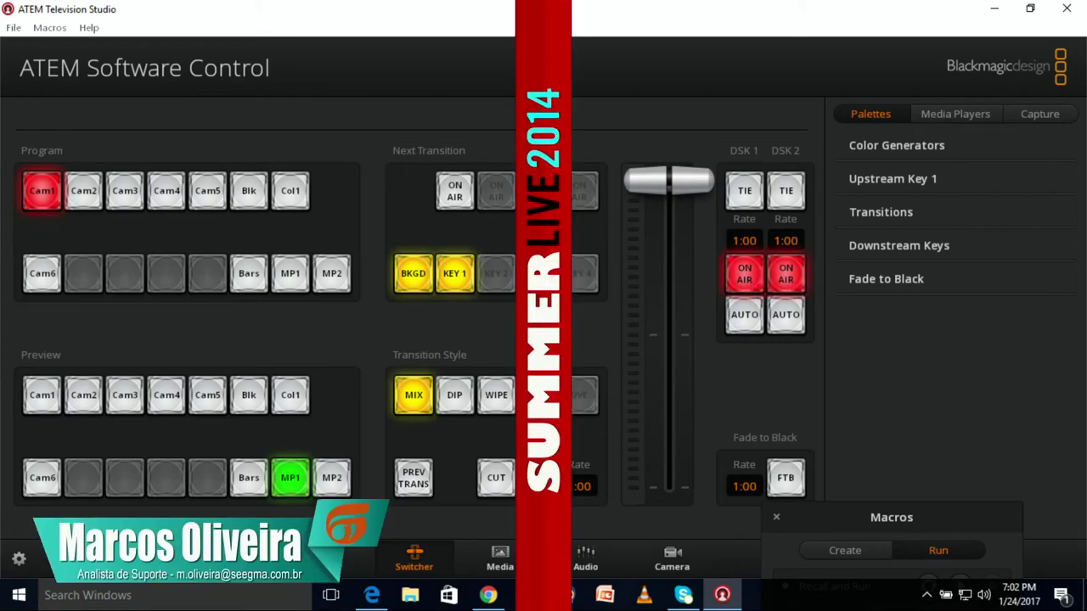
pyautogui.click(786, 281)
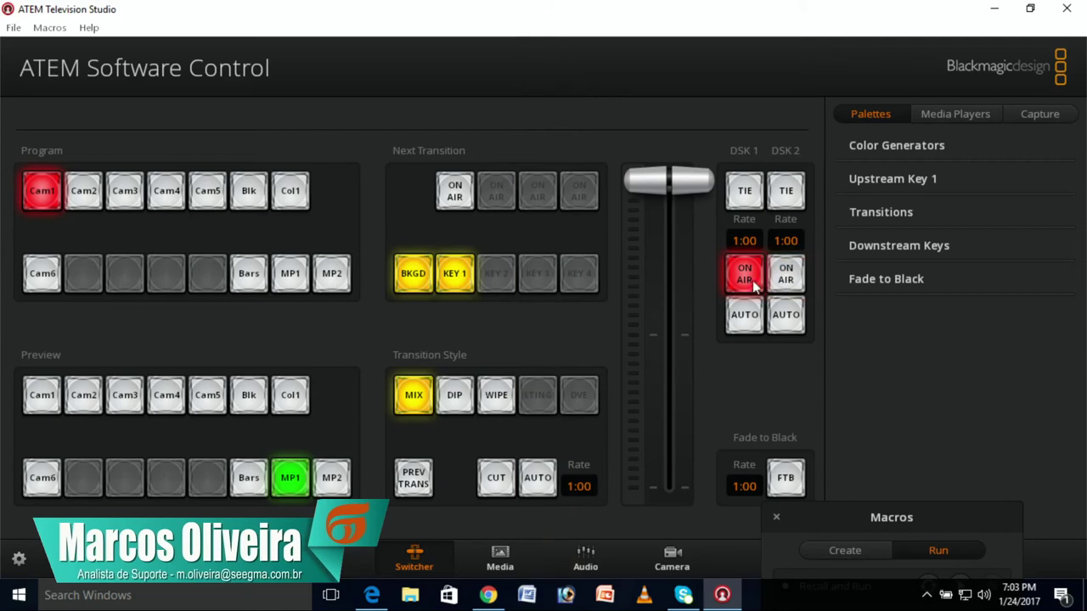
pyautogui.click(745, 283)
pyautogui.click(744, 284)
pyautogui.click(791, 280)
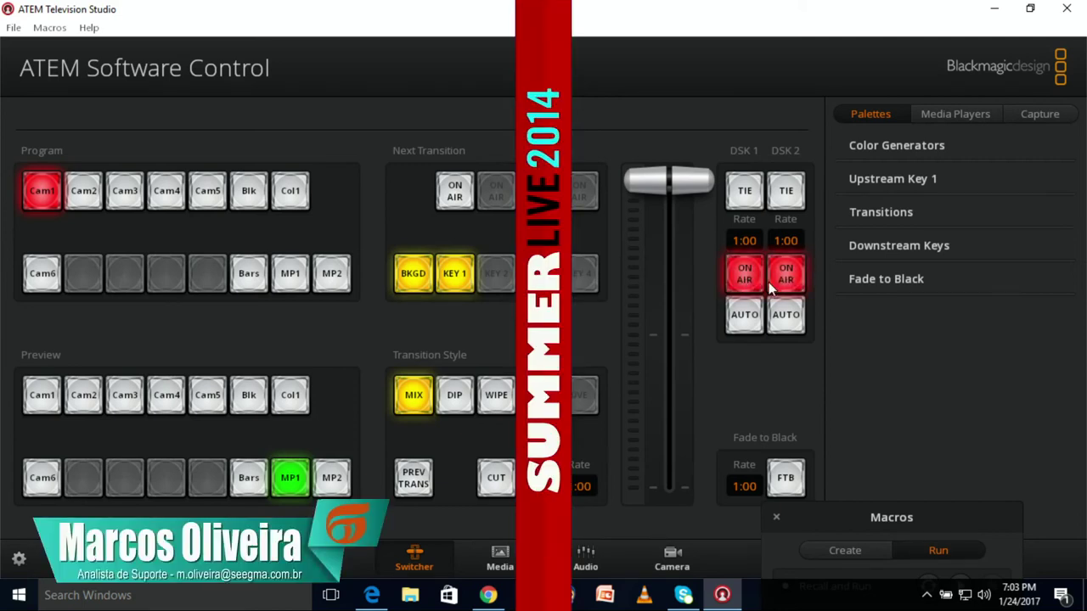
pyautogui.click(744, 280)
pyautogui.click(785, 280)
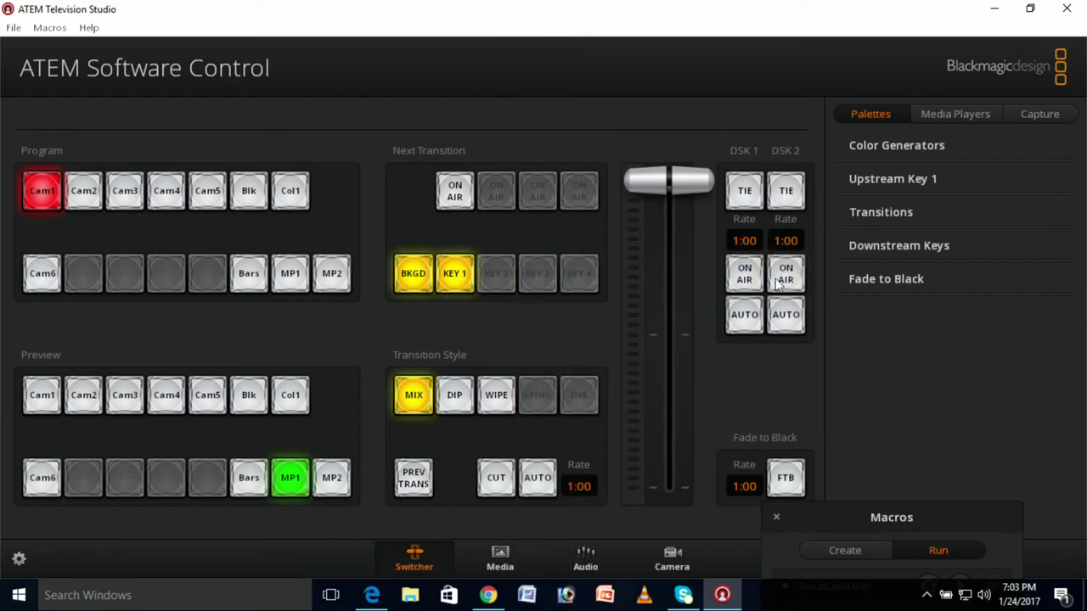
# Bring DSK 1 and DSK 2 on air with their auto transitions, and cut both off air
pyautogui.click(738, 317)
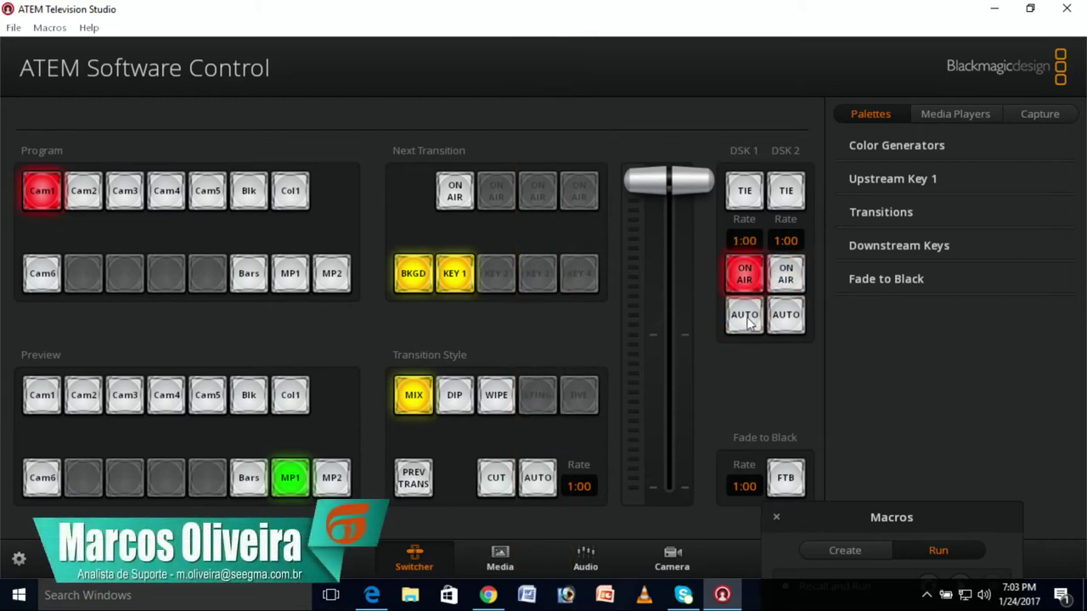
pyautogui.click(786, 321)
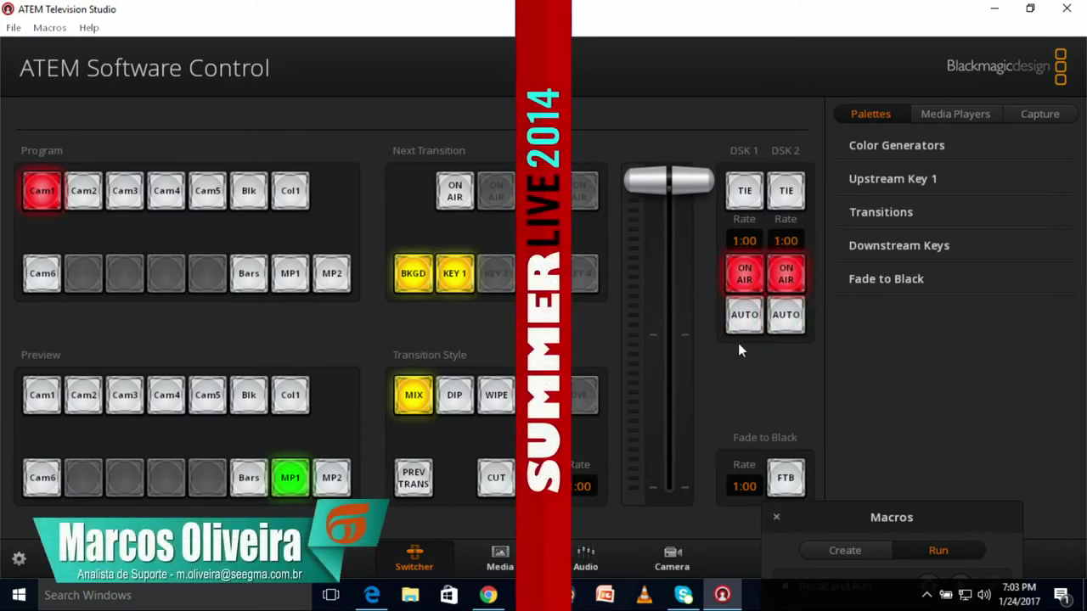
pyautogui.click(745, 274)
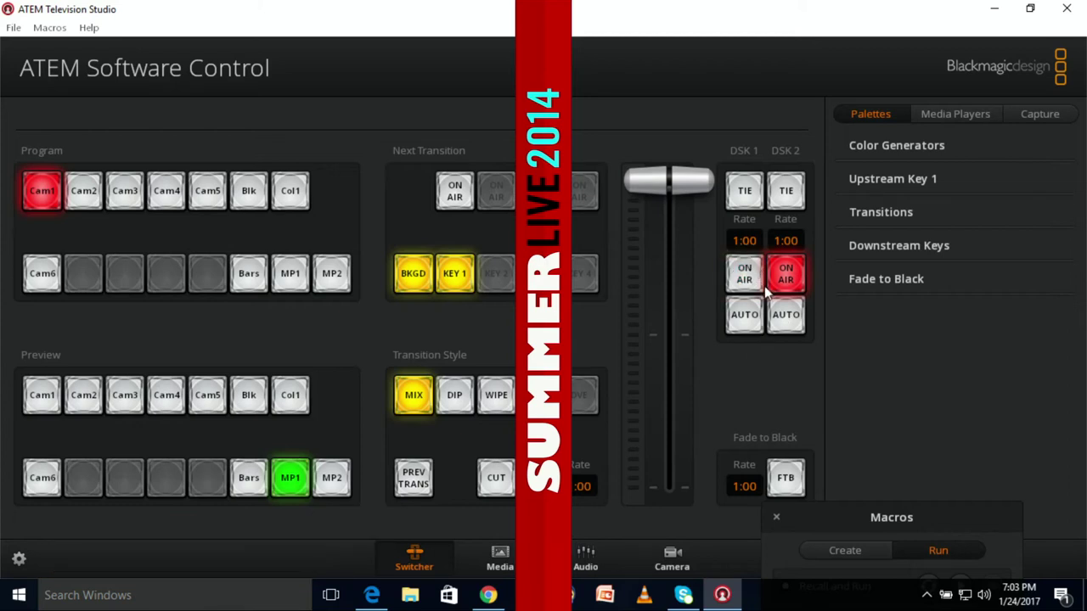
pyautogui.click(785, 274)
# Run the auto transition of DSK 1 to bring it on air, and cut the key off air
pyautogui.click(745, 317)
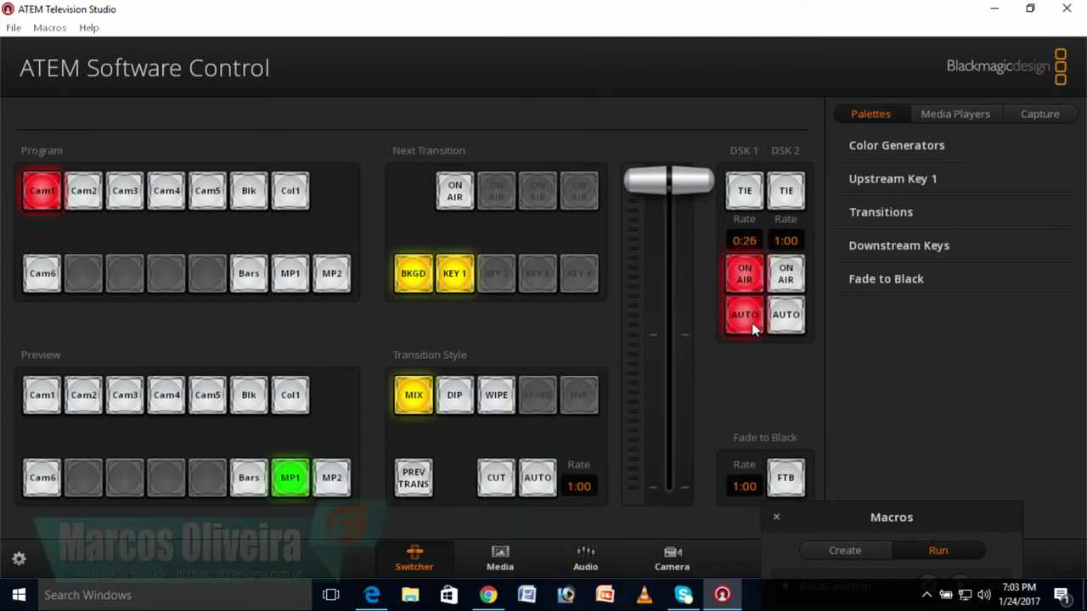
pyautogui.click(746, 315)
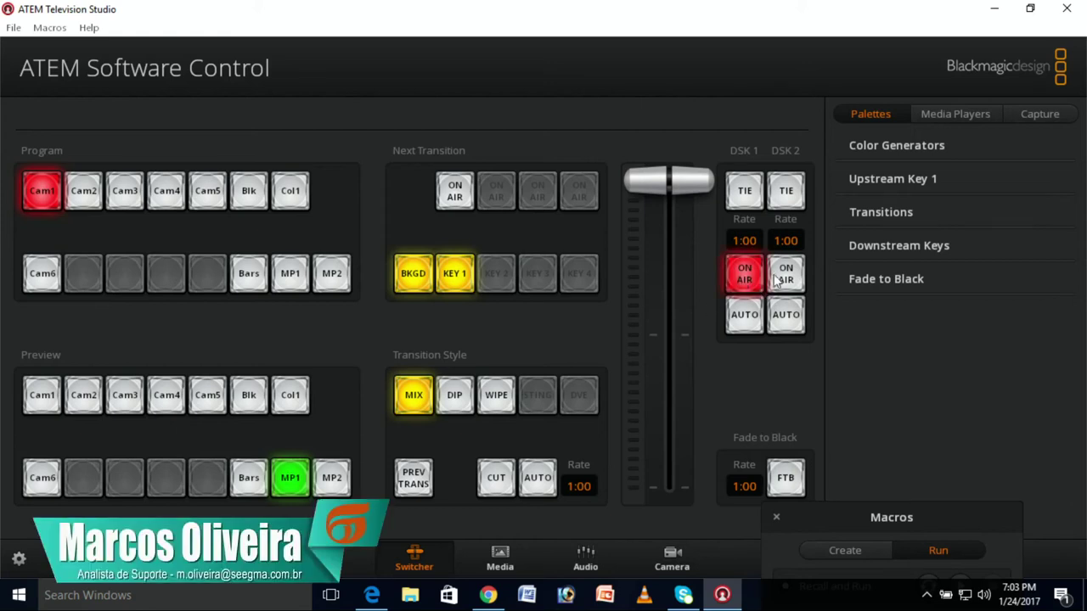
pyautogui.click(746, 275)
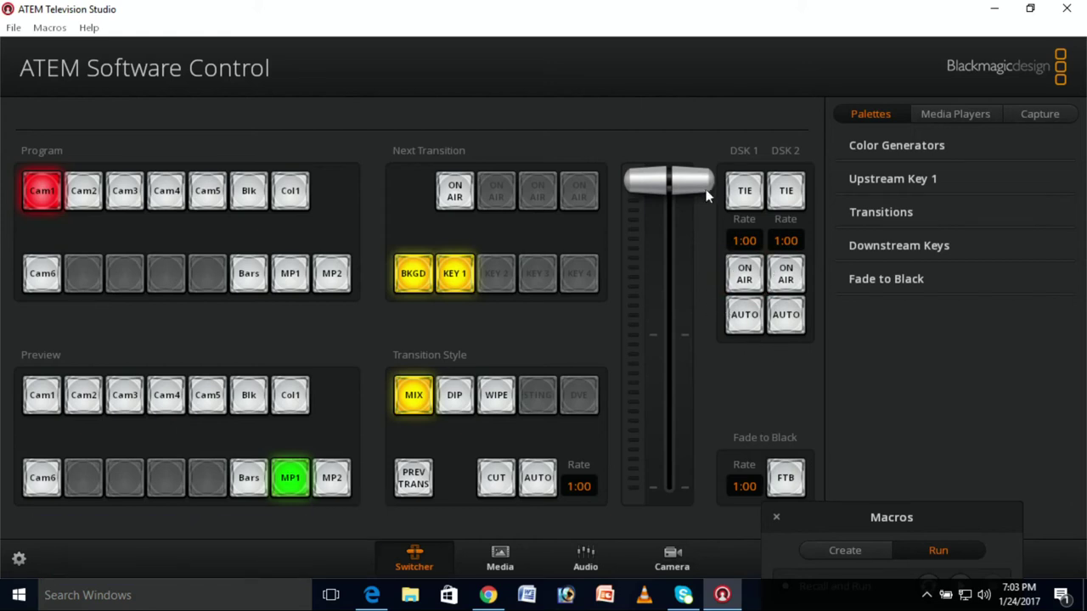
# Toggle the tie of DSK 1 on and off to demonstrate linking the key to the next transition
pyautogui.click(744, 194)
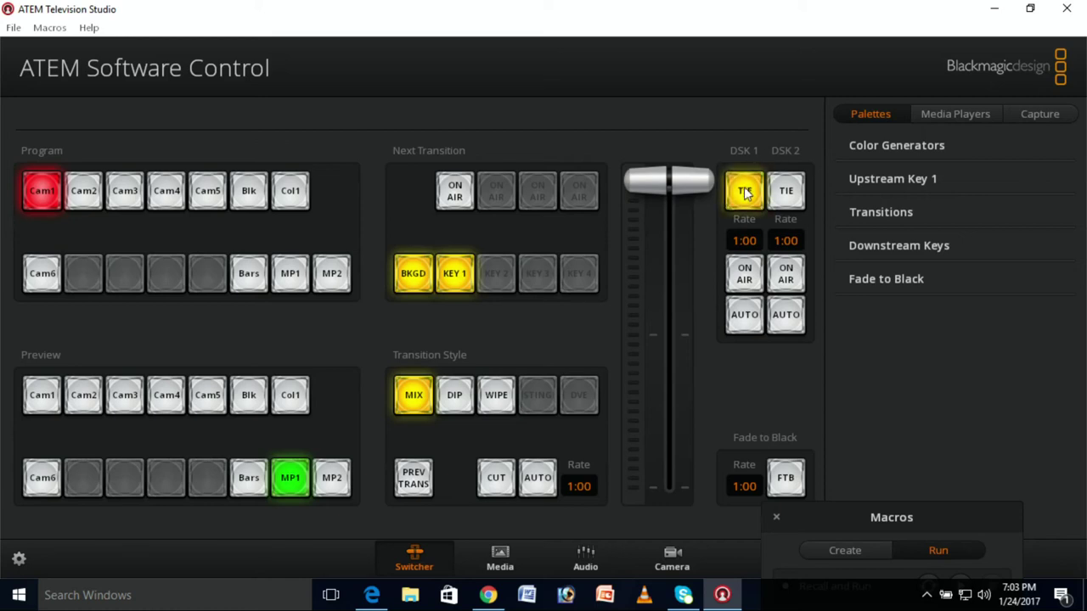
pyautogui.click(746, 190)
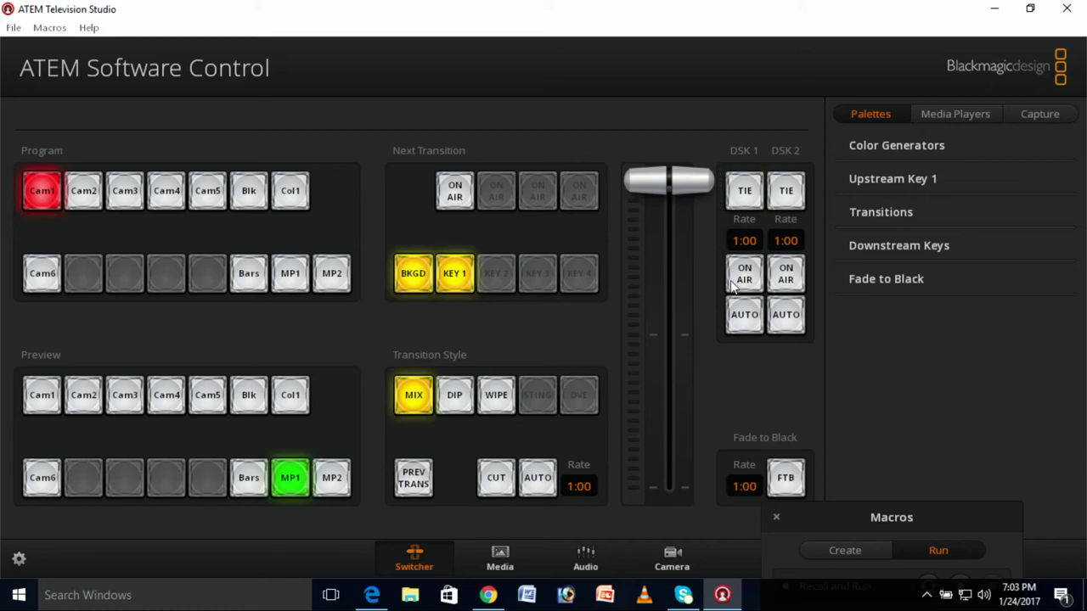
pyautogui.click(751, 194)
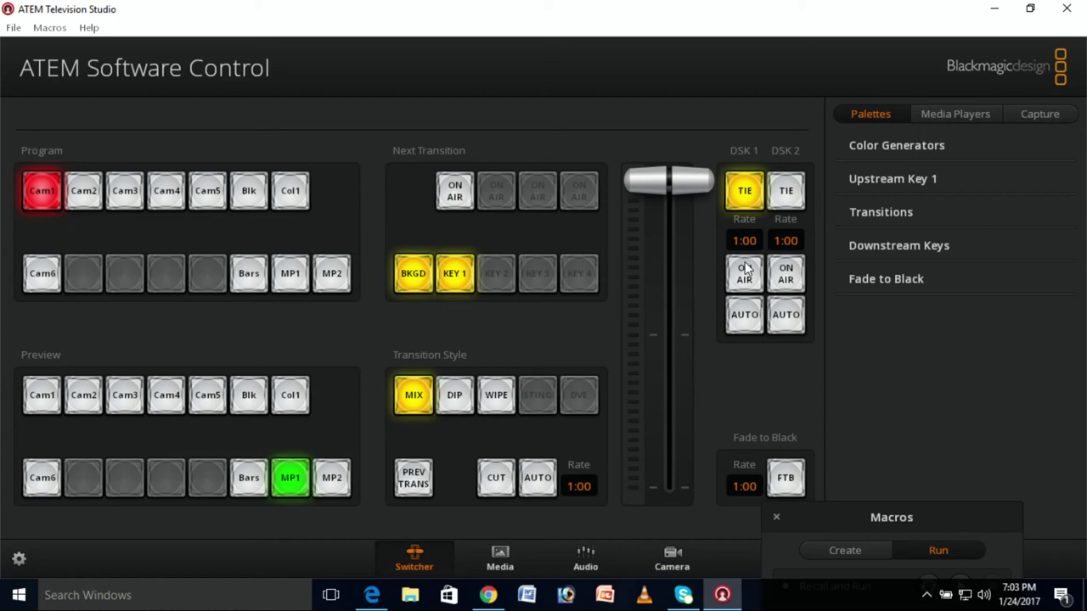
pyautogui.click(773, 193)
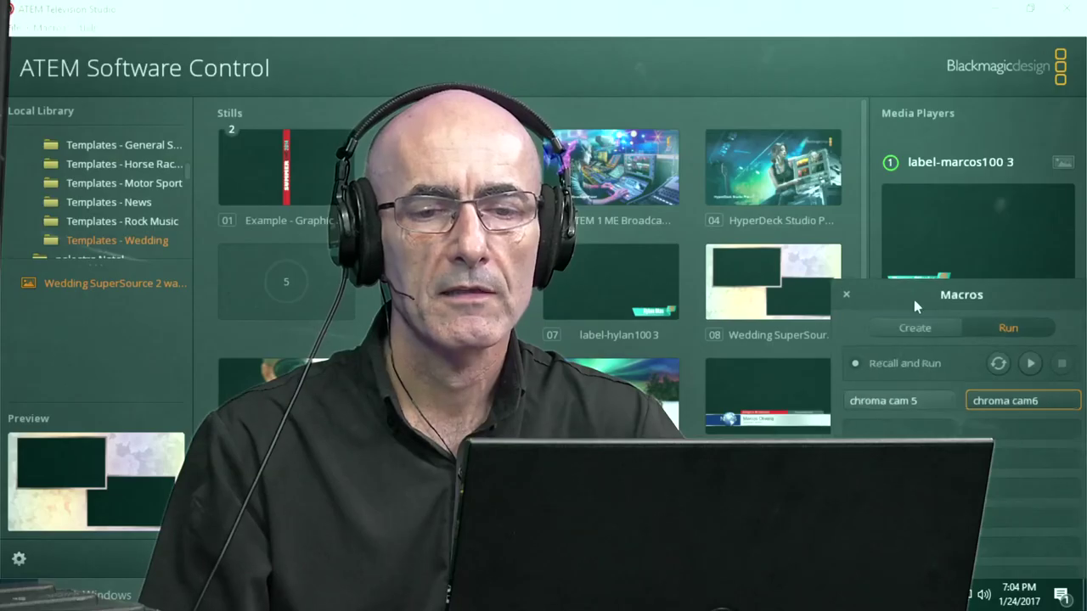
# Move the Macros window clear of the media players, and cut DSK 1 on and off air from the switcher page
pyautogui.moveTo(914, 299); pyautogui.dragTo(936, 425)
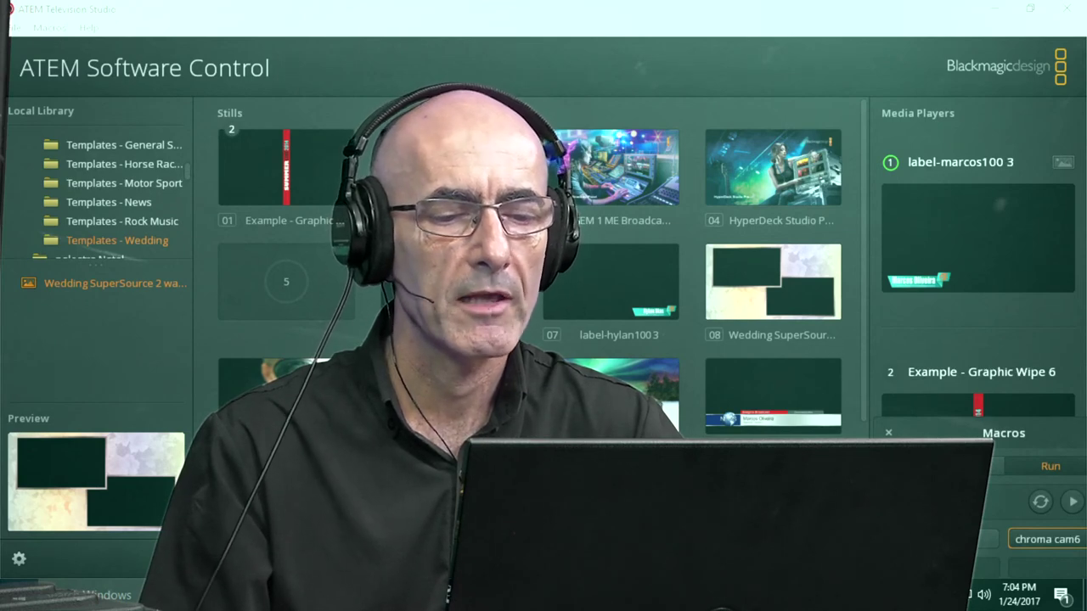
pyautogui.click(441, 558)
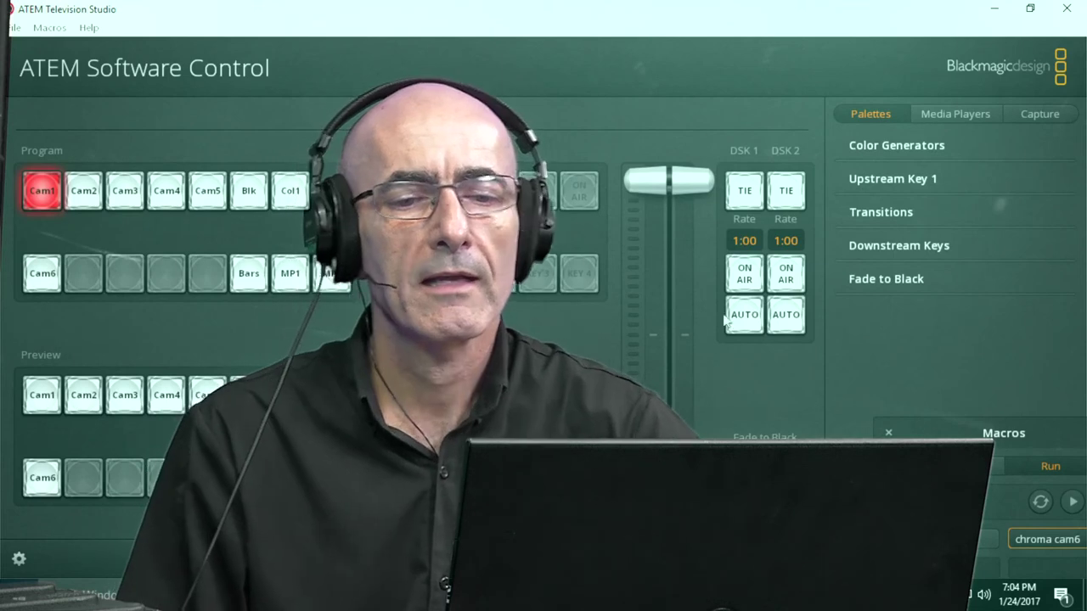
pyautogui.click(746, 281)
pyautogui.click(744, 280)
pyautogui.click(745, 281)
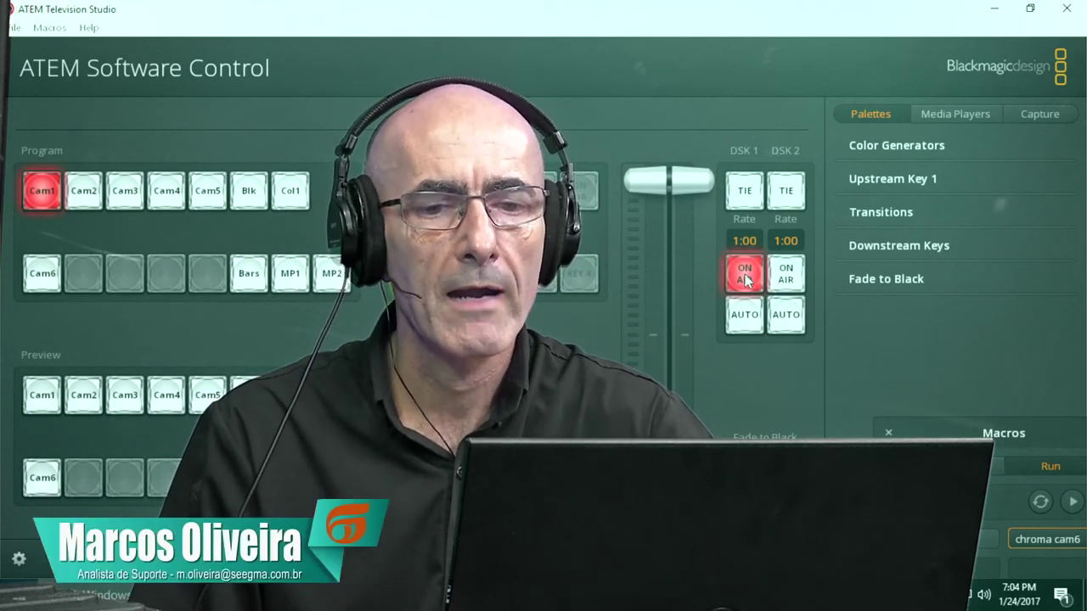
pyautogui.click(744, 280)
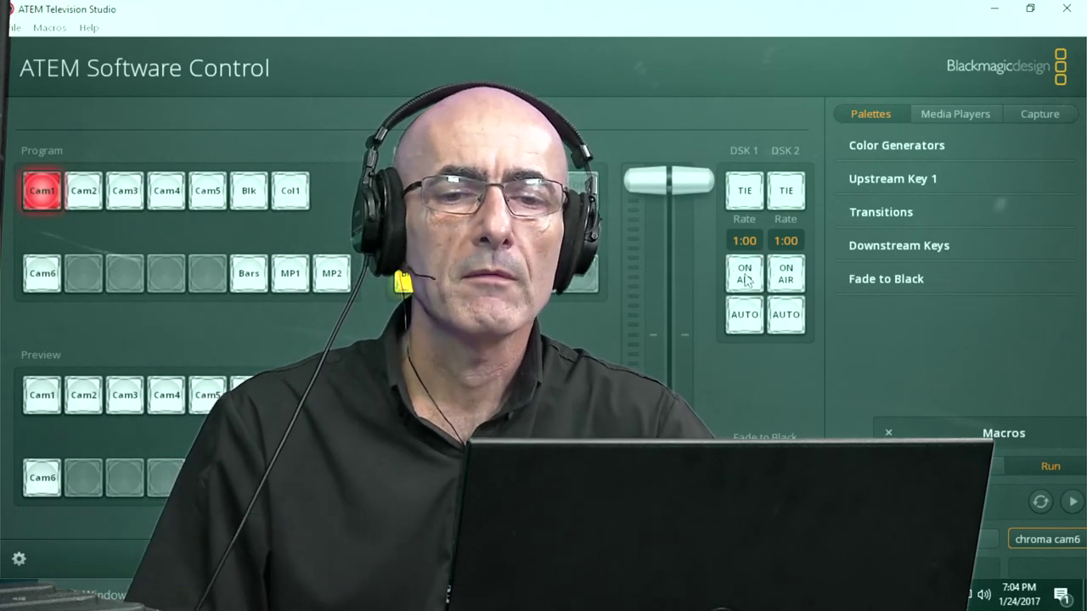
# Examine which stills are assigned to MP1 and MP2, and compare them with the stills in the media pool
pyautogui.click(954, 114)
pyautogui.click(852, 151)
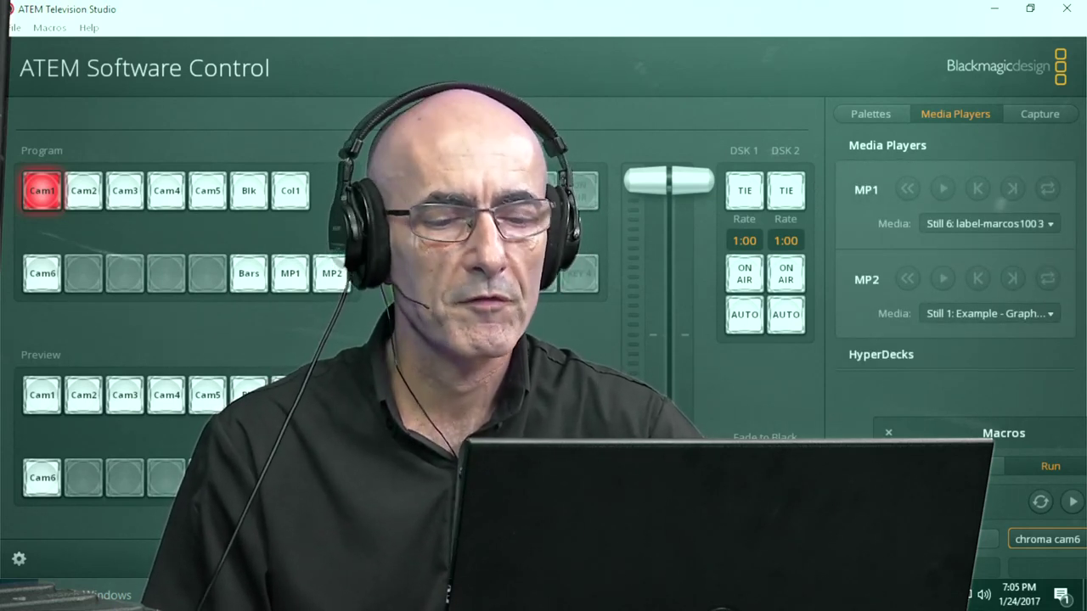
pyautogui.hotkey('ctrl', '2')
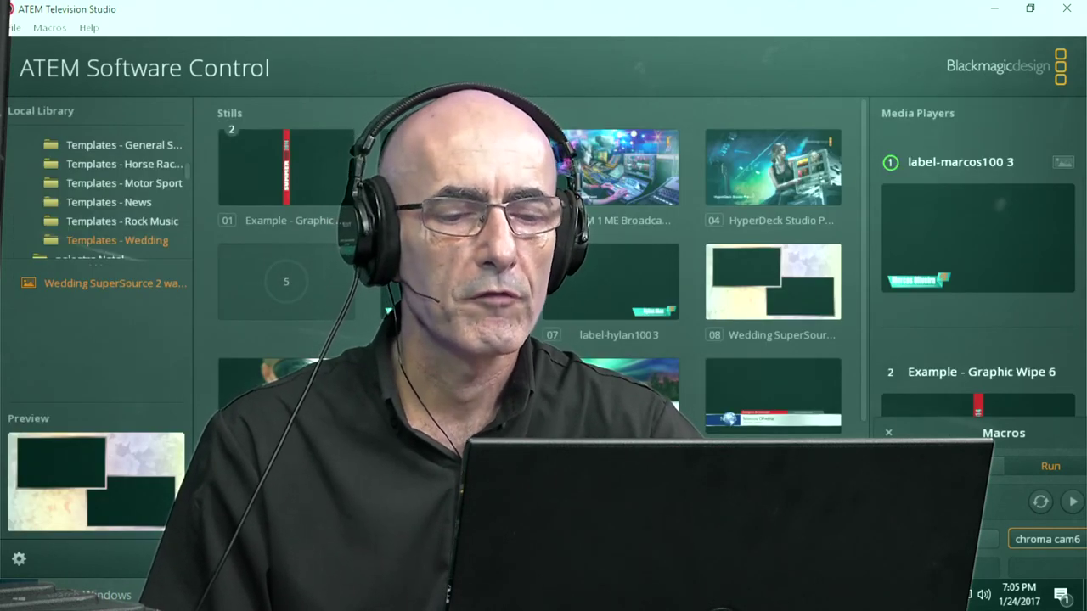
pyautogui.hotkey('ctrl', '1')
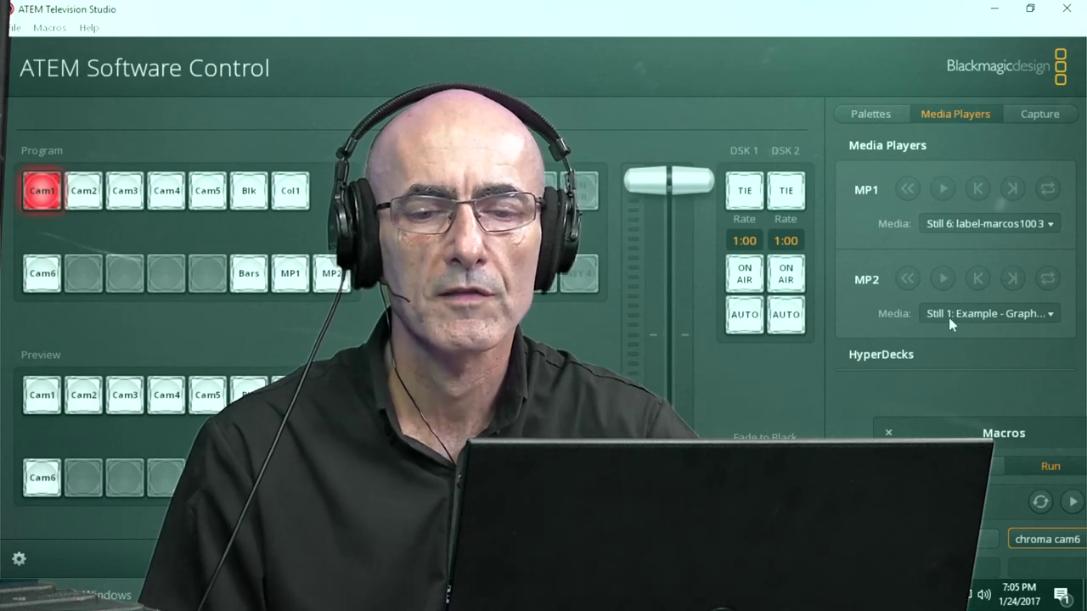
# Assign Still 12 to MP1, and cut DSK 1 on and off air to demonstrate the news lower third, leaving it on air
pyautogui.click(1048, 225)
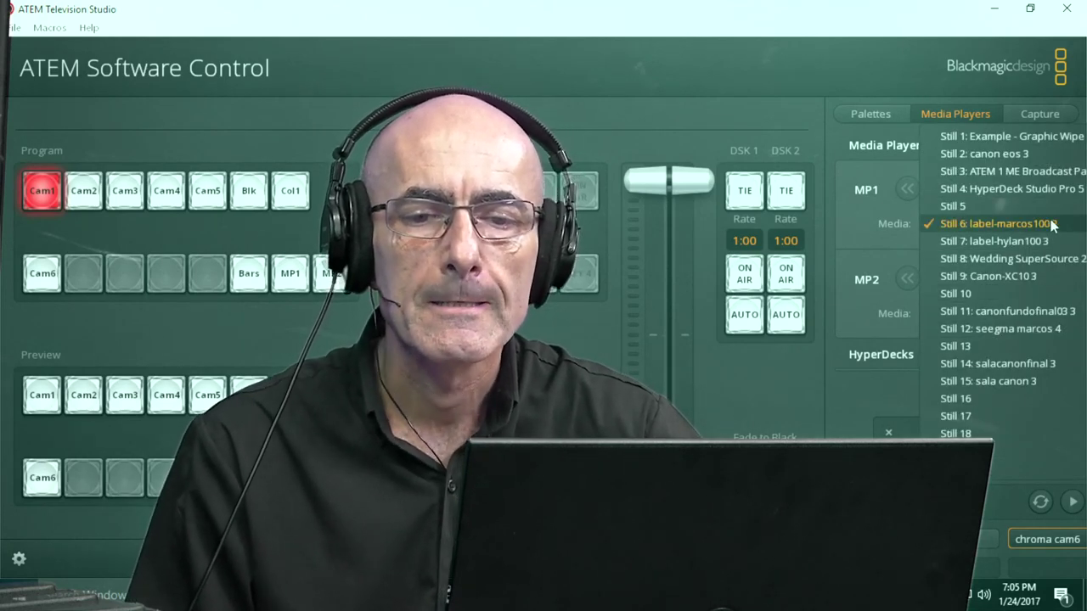
pyautogui.click(1043, 328)
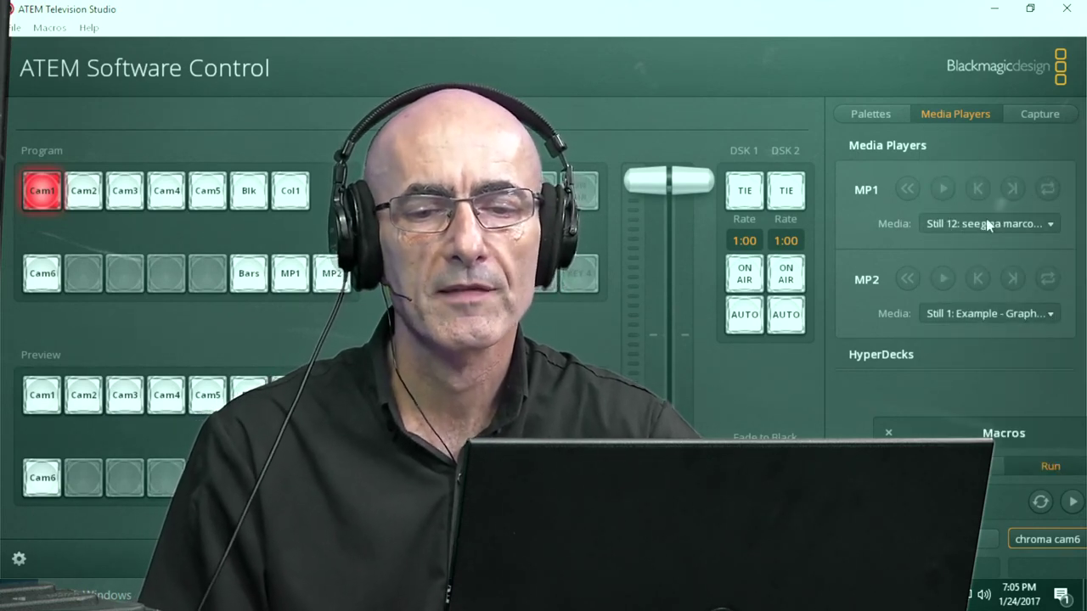
pyautogui.click(740, 291)
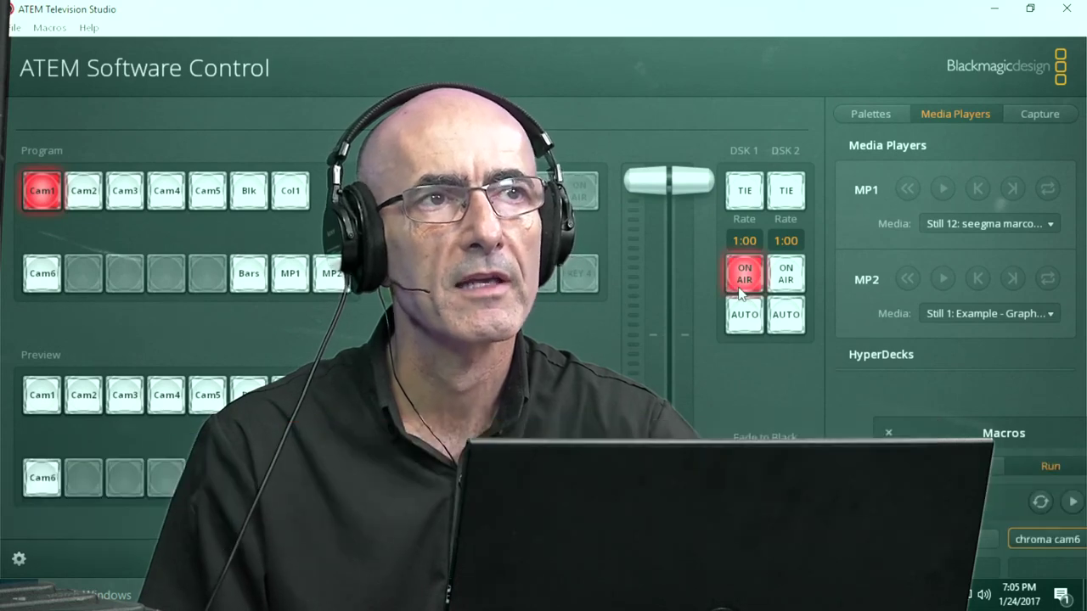
pyautogui.click(741, 292)
pyautogui.click(742, 292)
pyautogui.click(743, 292)
pyautogui.click(742, 291)
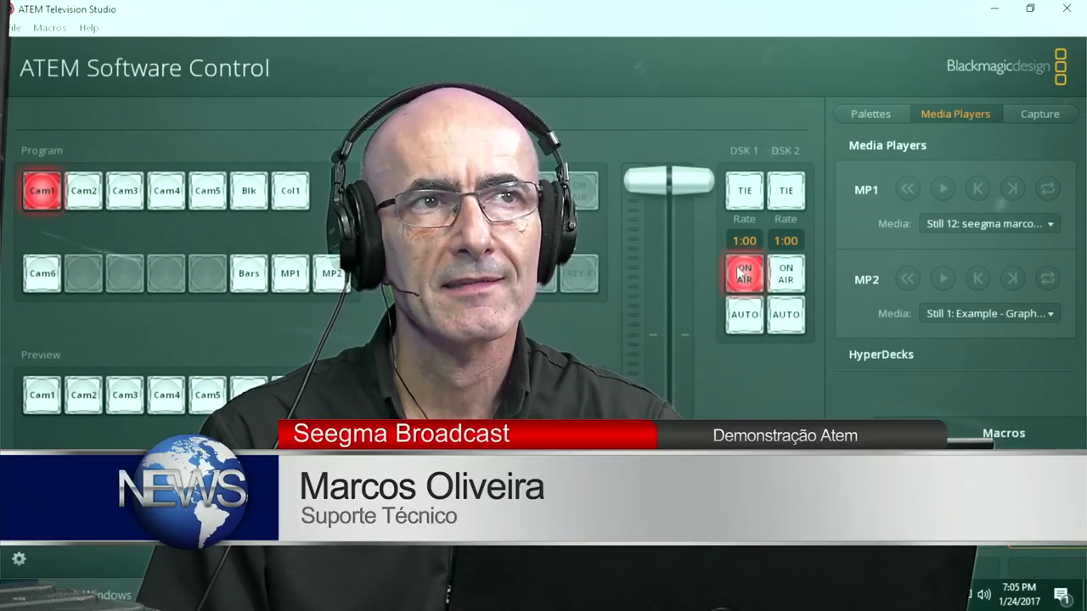
# Switch MP1 to Still 6 while DSK 1 is on air, and cut the key off air
pyautogui.click(1042, 226)
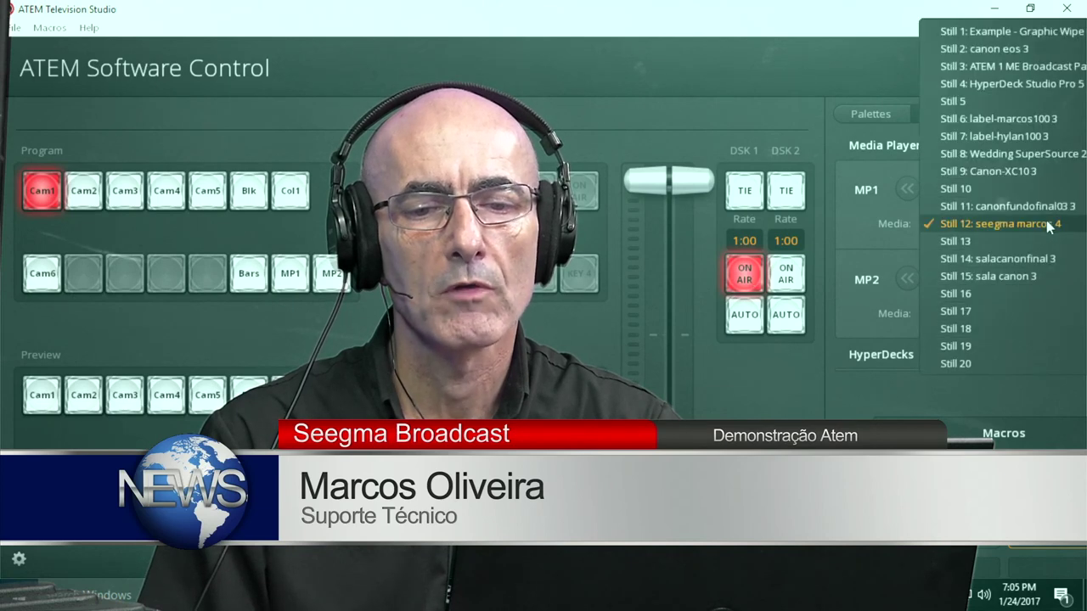
pyautogui.click(1052, 124)
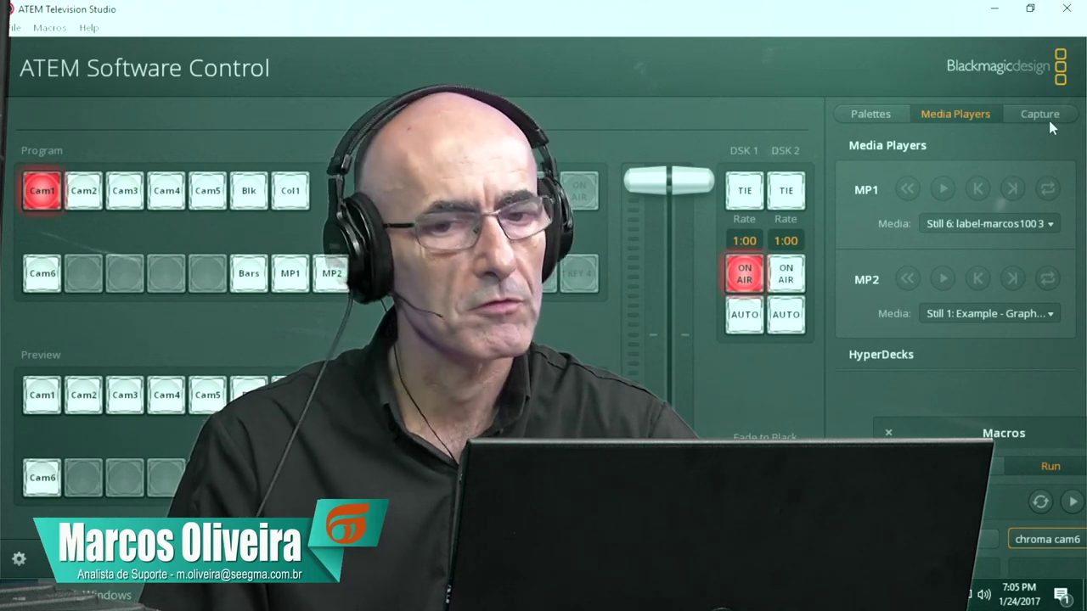
pyautogui.click(745, 273)
# Assign Still 12 to MP1 with the DSK 1 tie enabled, and put DSK 1 on air
pyautogui.click(744, 190)
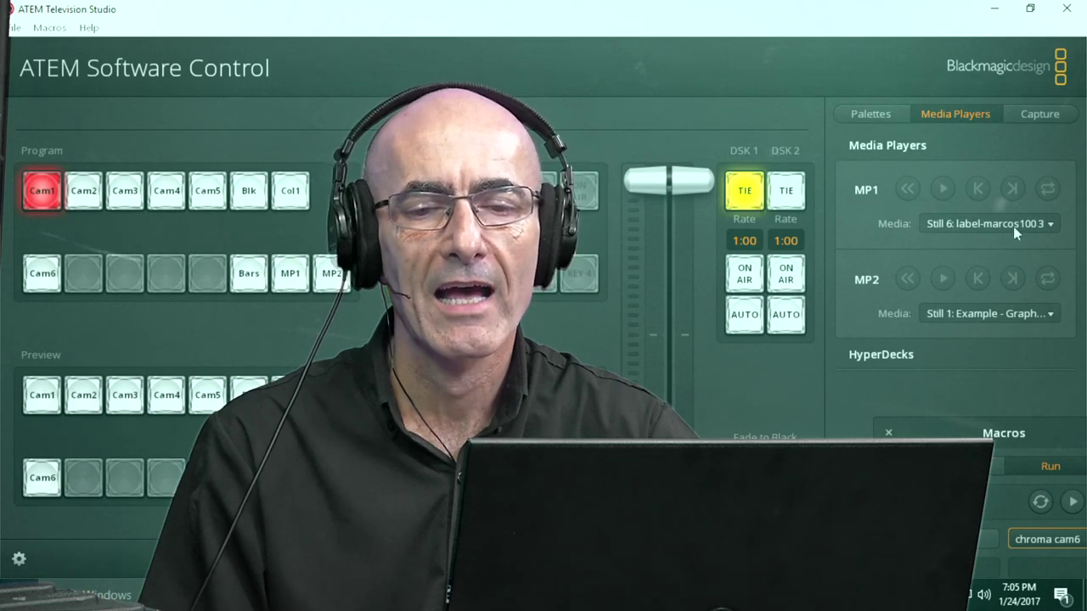
pyautogui.click(1036, 224)
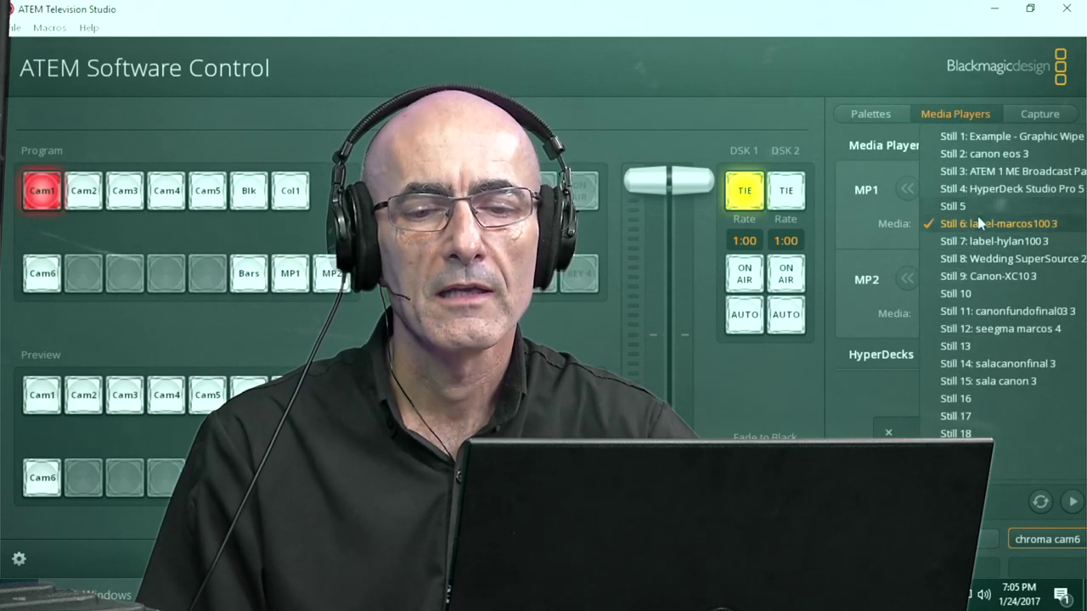
pyautogui.click(999, 331)
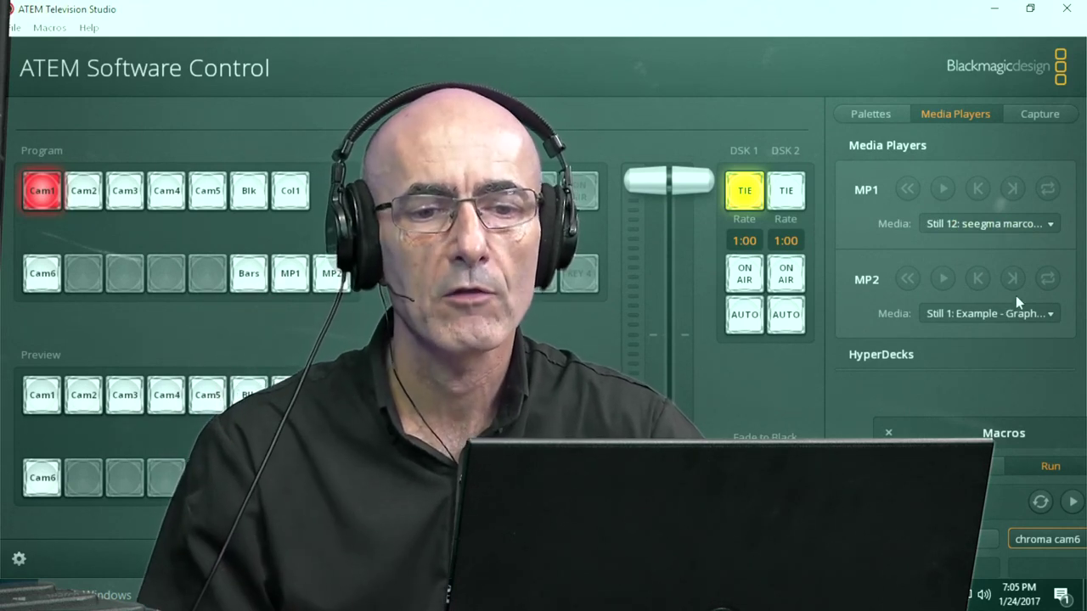
pyautogui.click(744, 273)
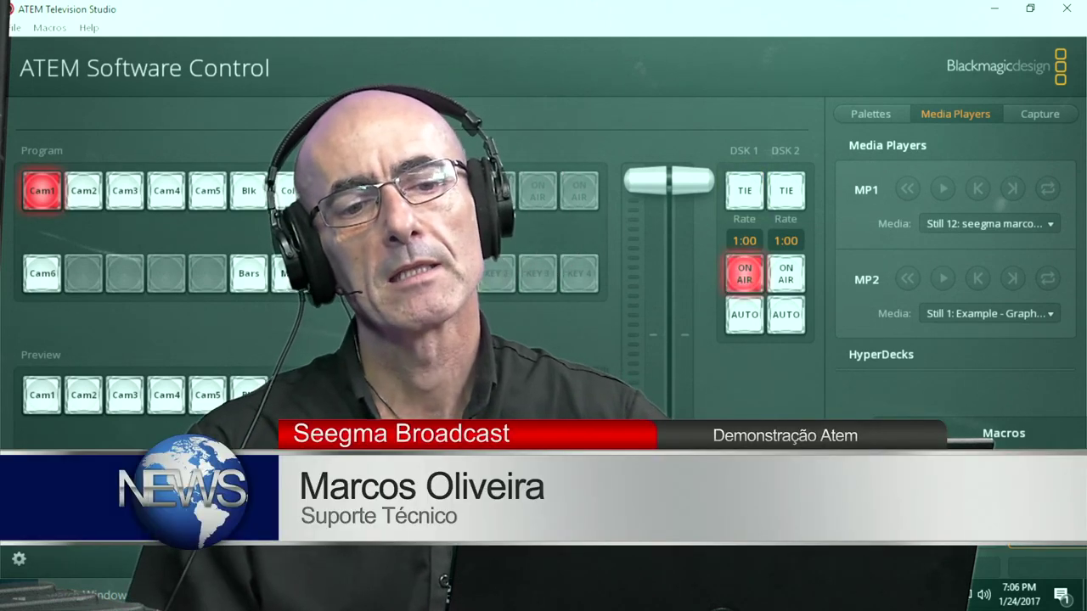